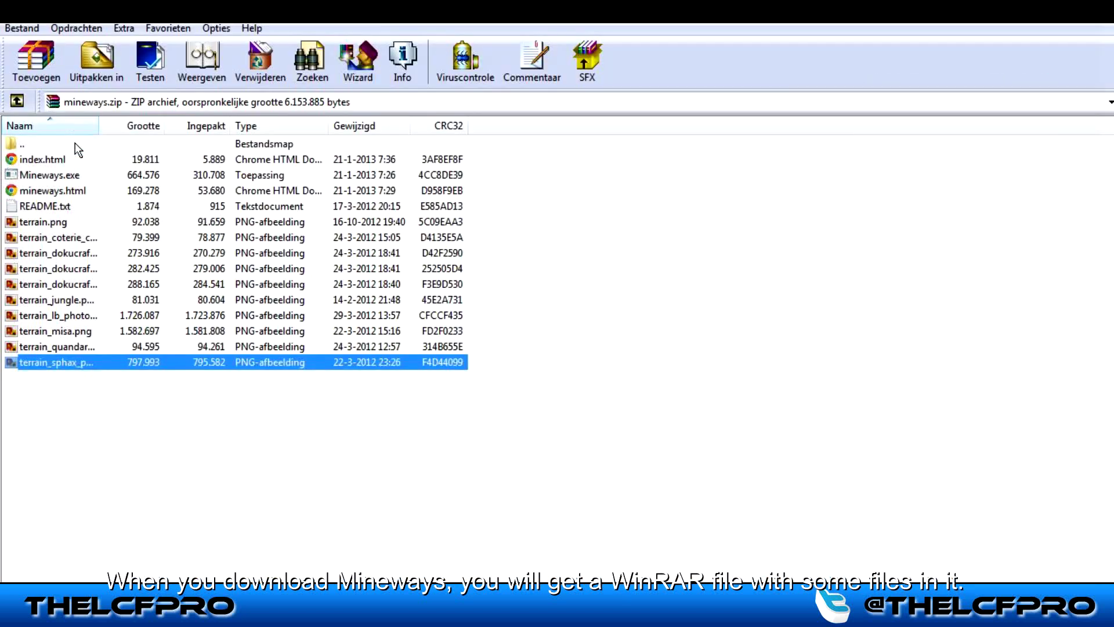
click(77, 161)
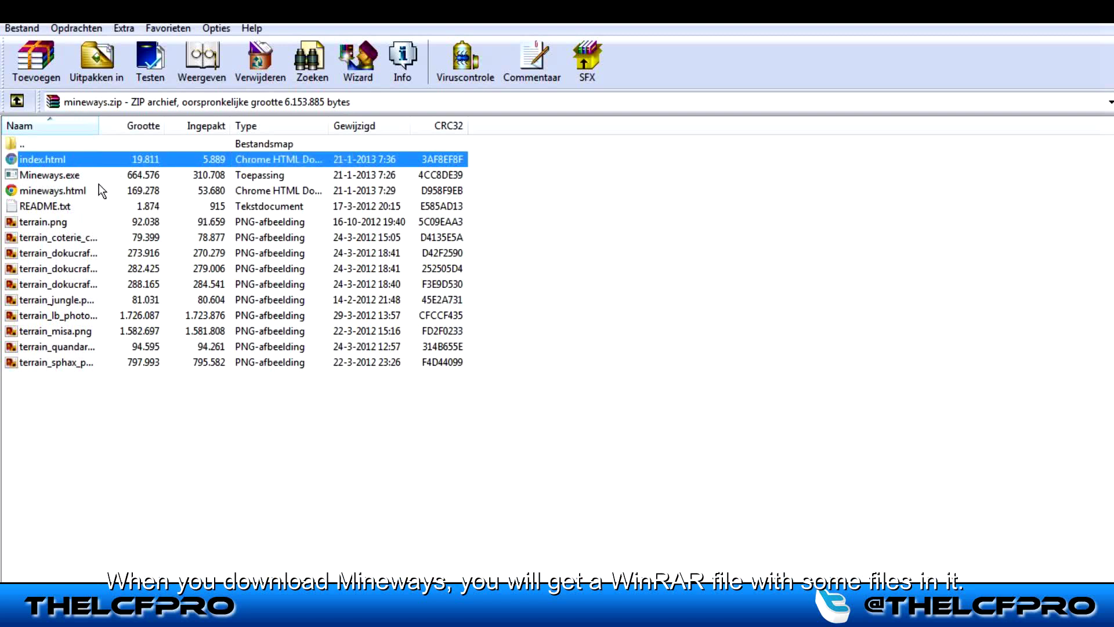
click(82, 174)
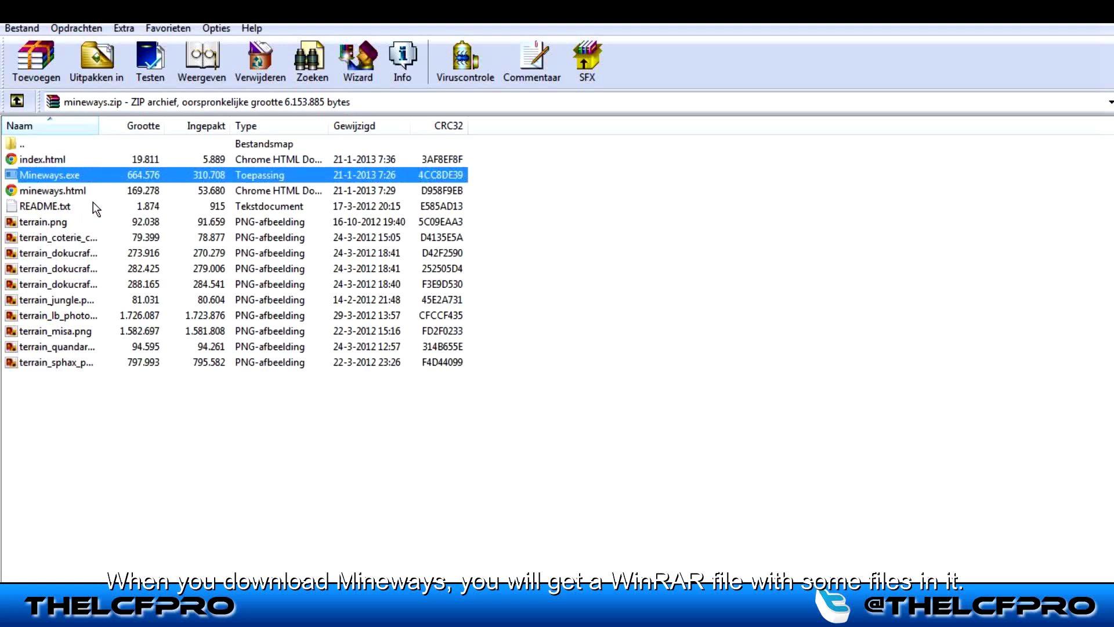
click(86, 192)
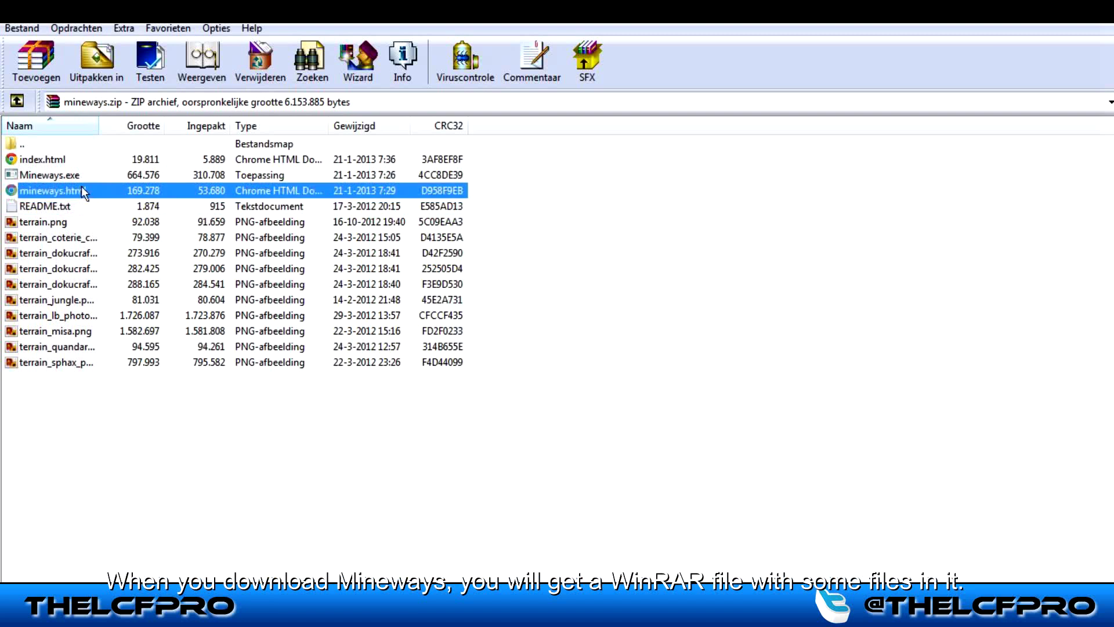
click(77, 208)
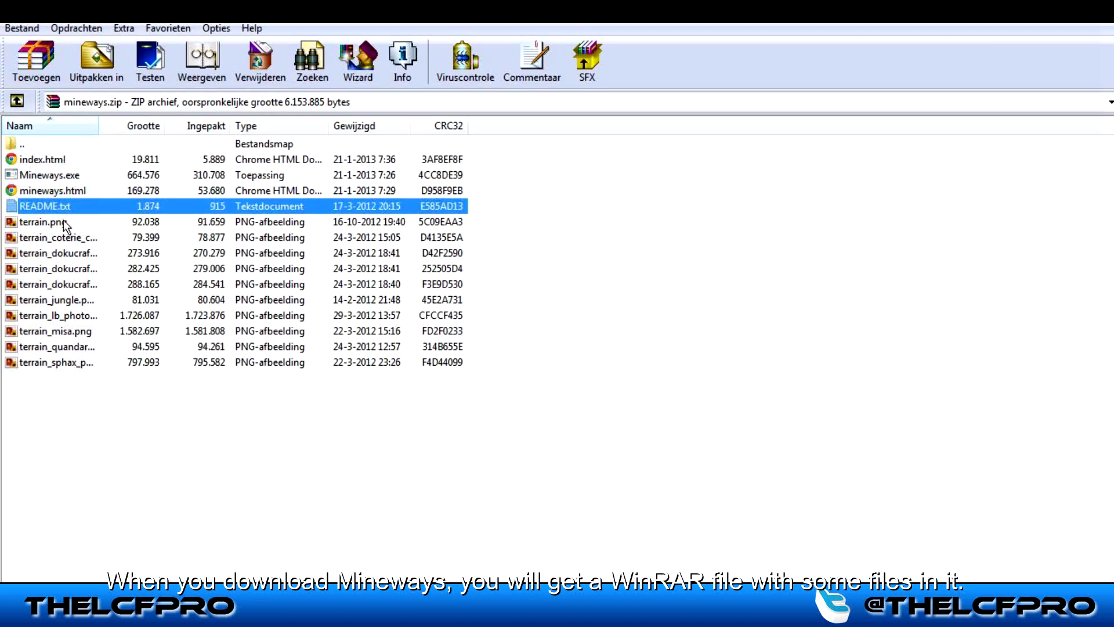
click(64, 225)
double_click(64, 224)
scroll(744, 241, up, 6)
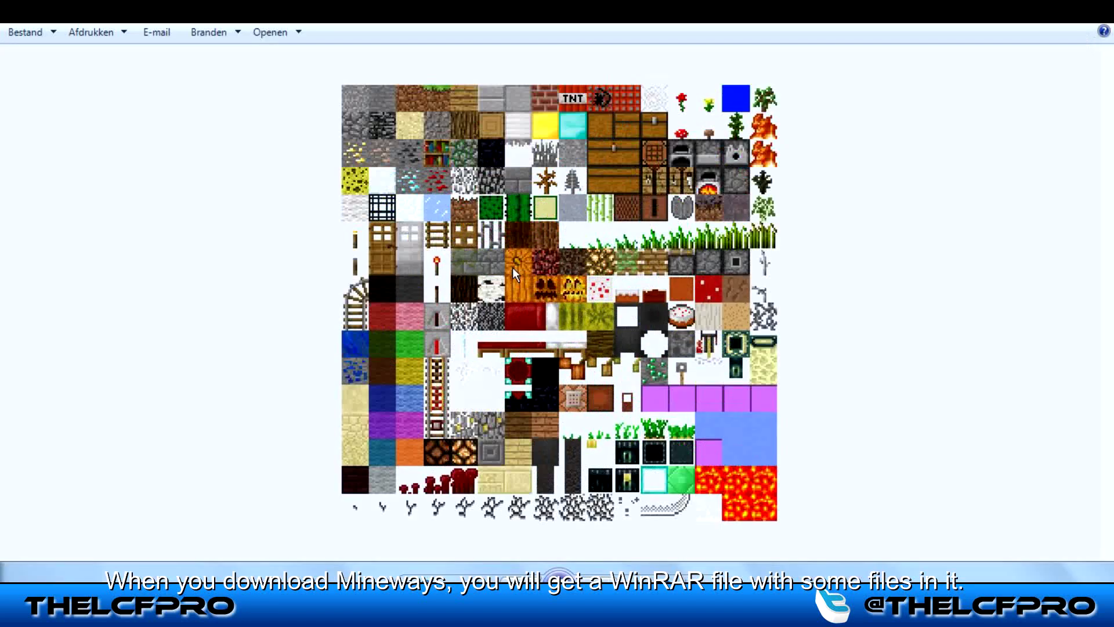
click(1099, 12)
double_click(93, 267)
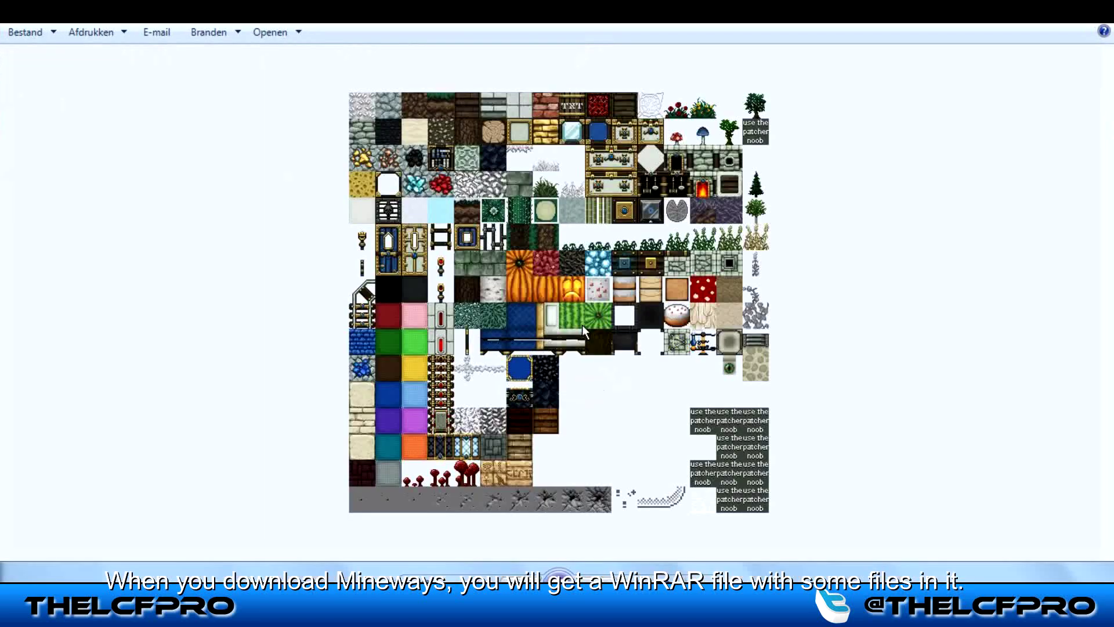
scroll(582, 326, up, 4)
click(1099, 12)
double_click(30, 330)
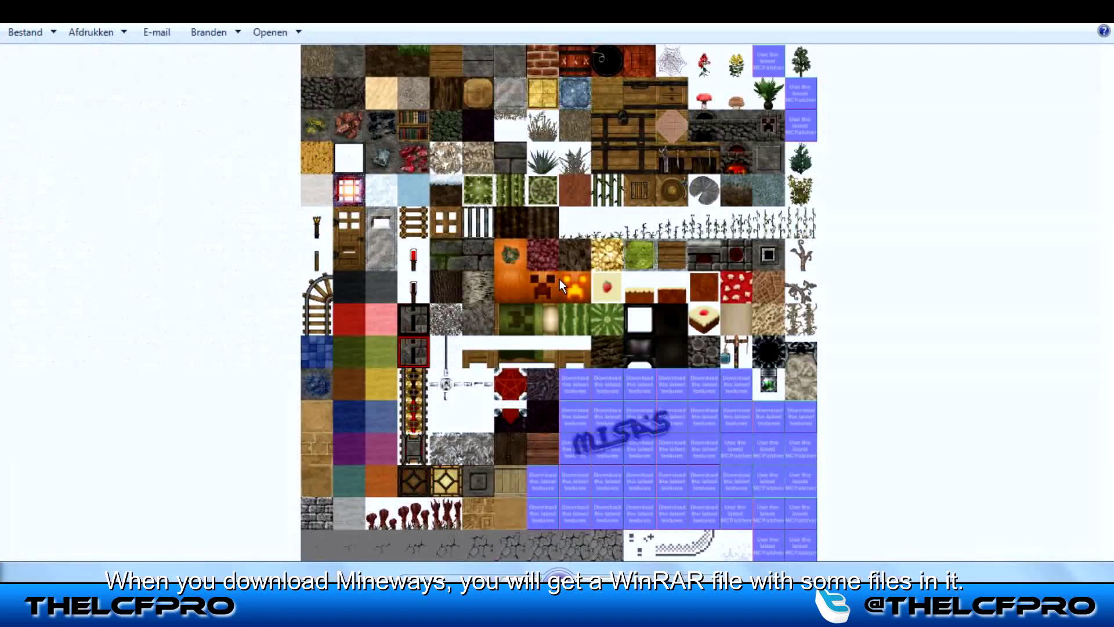
scroll(559, 280, up, 4)
click(1099, 11)
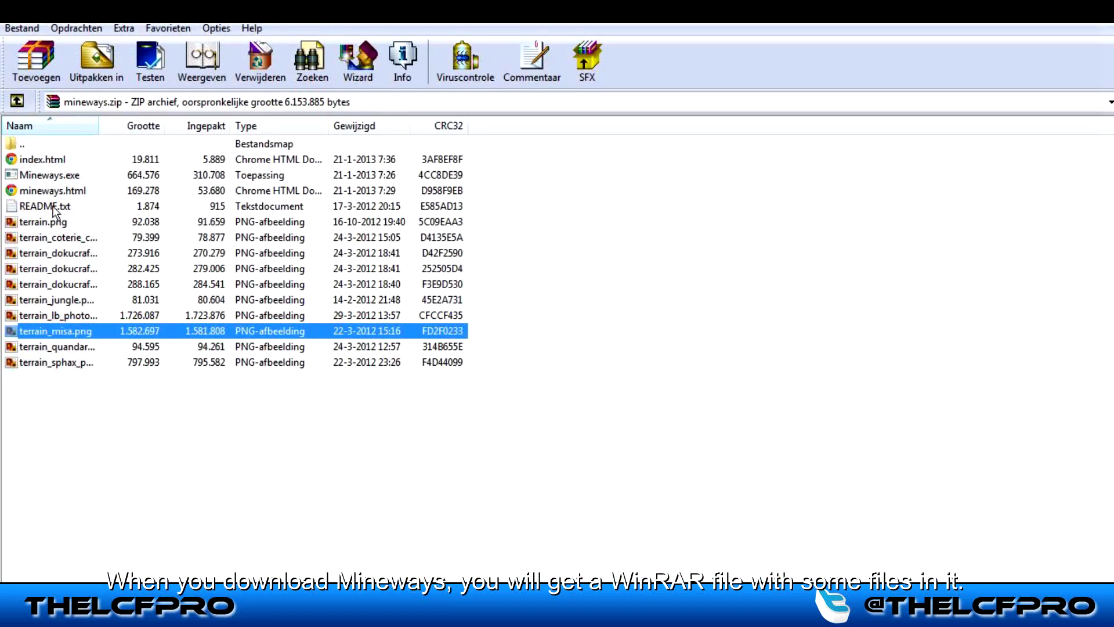
Launch Mineways from the archive and load the Imperialcity v14.1 world
double_click(49, 175)
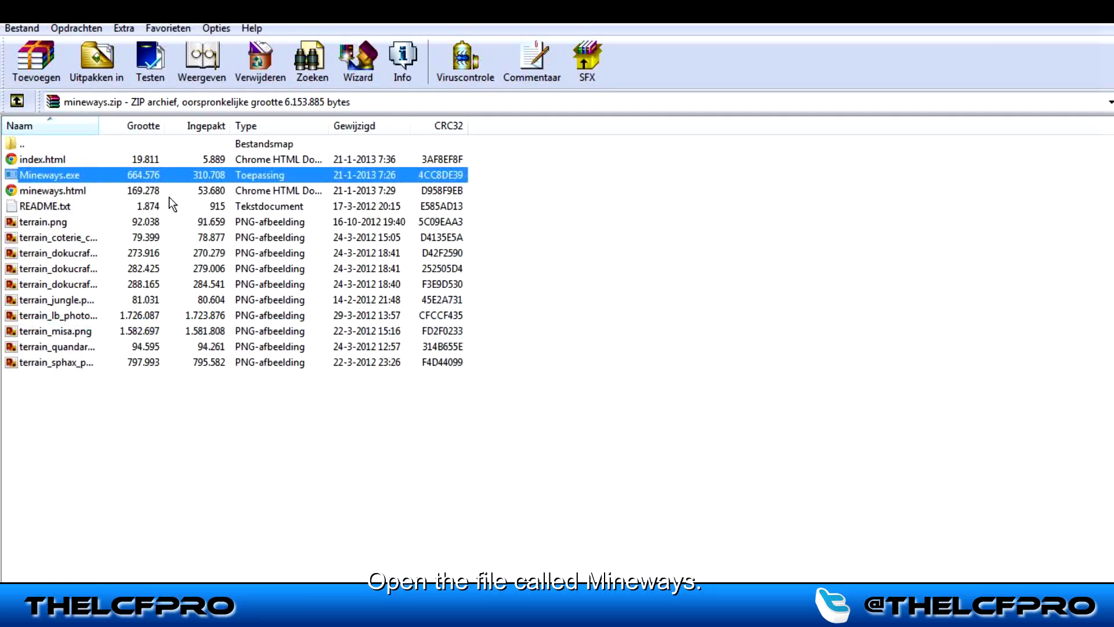
drag(228, 126, 379, 82)
click(276, 96)
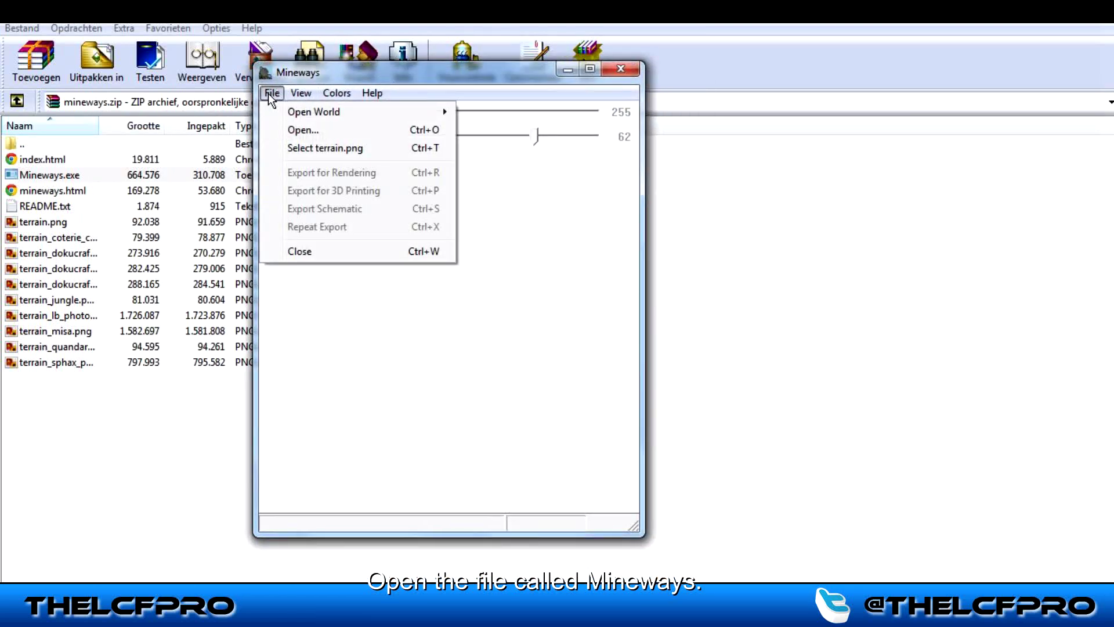
click(310, 94)
click(272, 93)
mouse_move(378, 112)
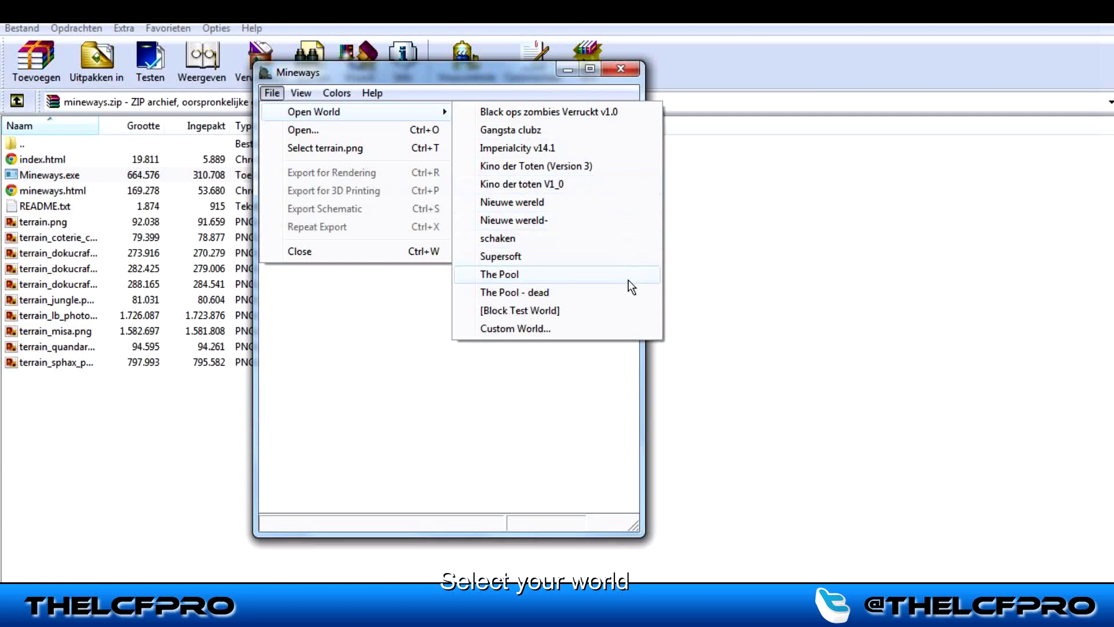
click(553, 145)
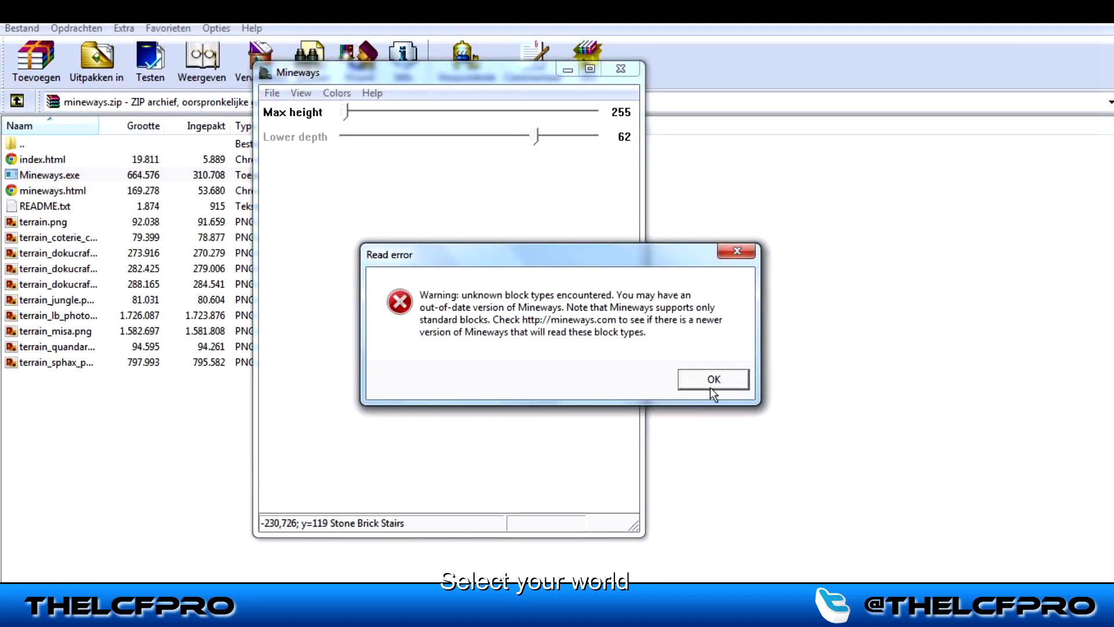
Dismiss the unknown-block-types warning and pan the map past the city and forest to the snowy mountains
click(711, 386)
drag(450, 360, 476, 304)
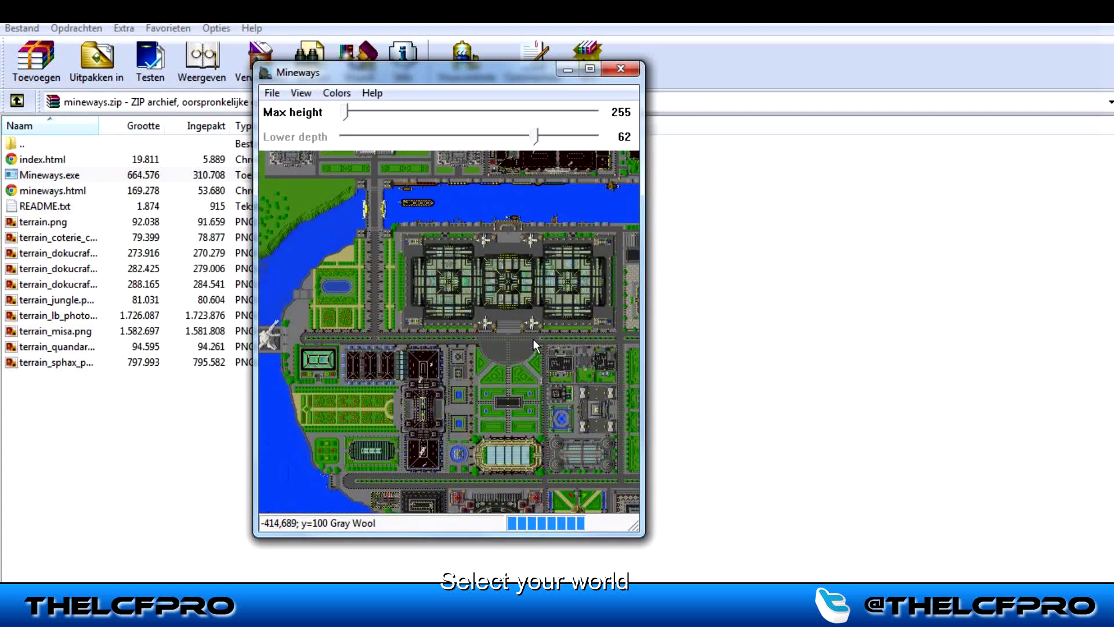
drag(450, 509, 524, 369)
drag(563, 450, 515, 356)
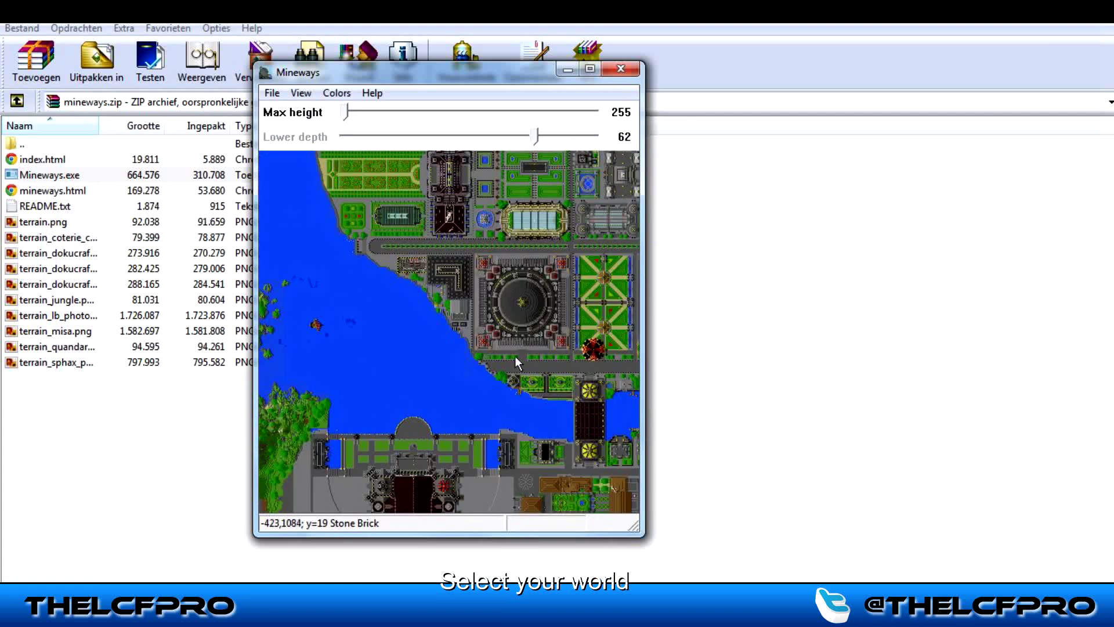
drag(441, 266, 602, 458)
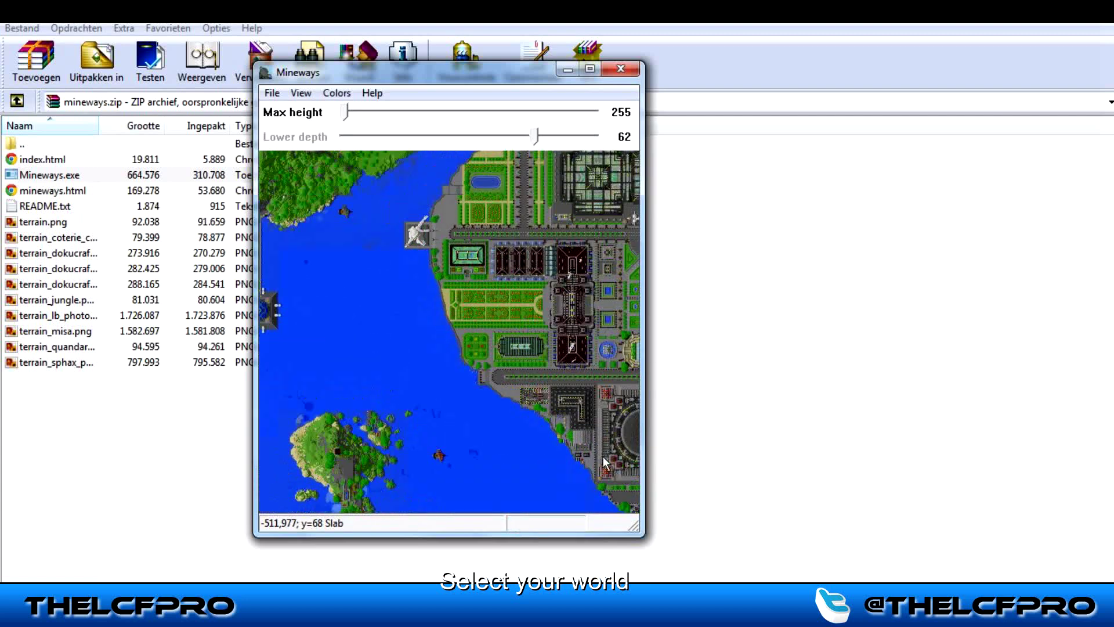
drag(470, 260, 528, 520)
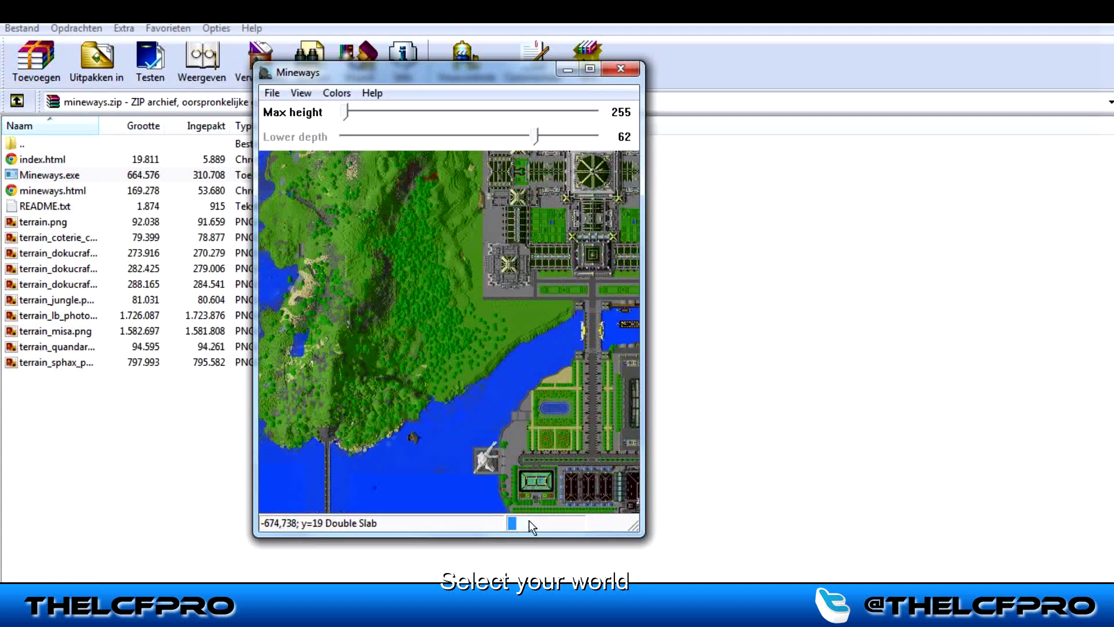
drag(475, 288, 521, 461)
drag(420, 266, 594, 261)
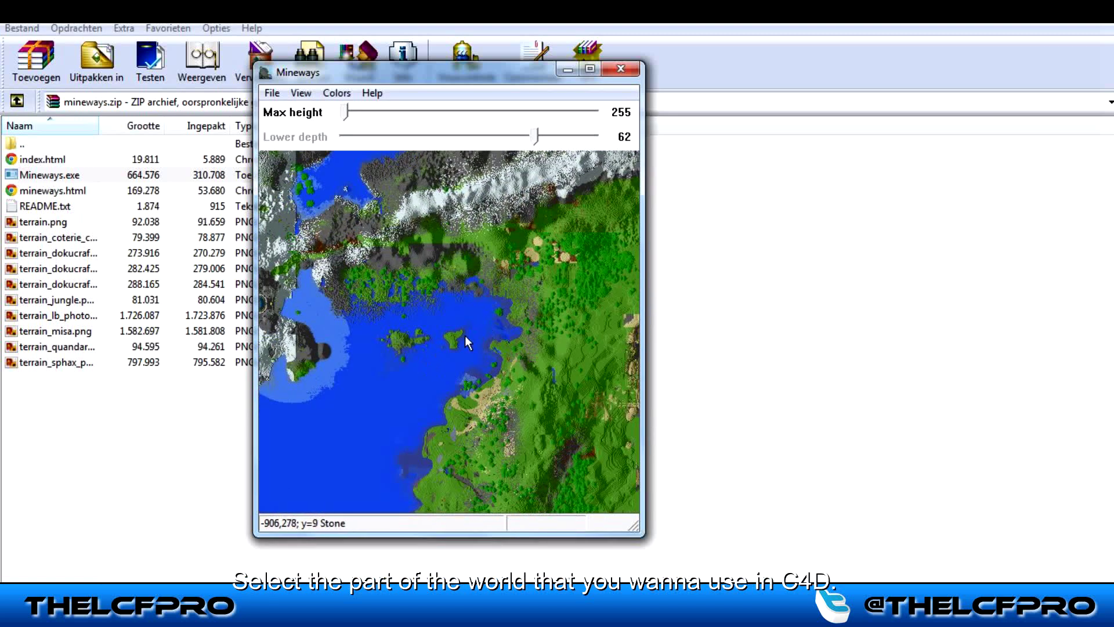
Zoom to the small green island in the lake and drag a selection box around it
scroll(452, 347, up, 1)
scroll(452, 347, up, 6)
drag(461, 374, 425, 265)
scroll(416, 276, down, 4)
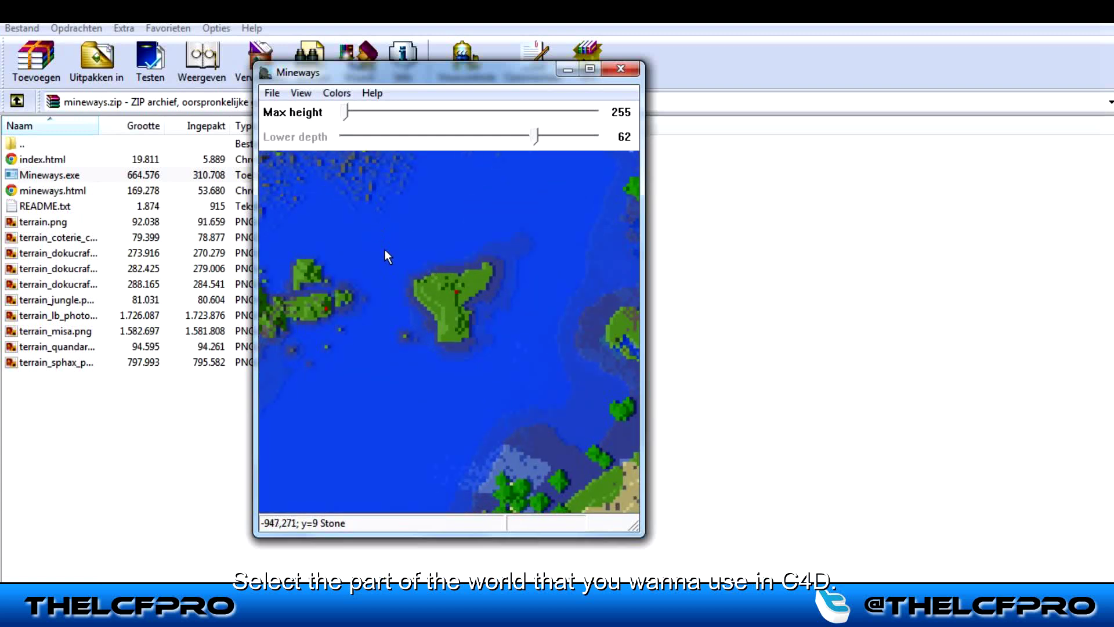
right_drag(388, 247, 518, 363)
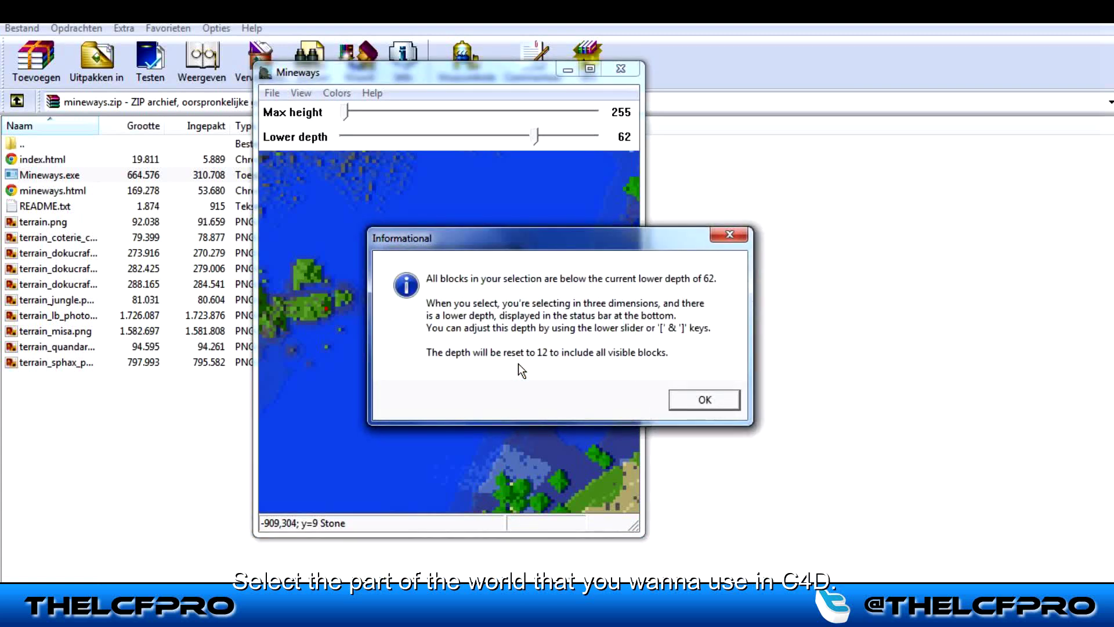
Accept resetting the lower depth from 62 to 12 for the island selection
click(716, 403)
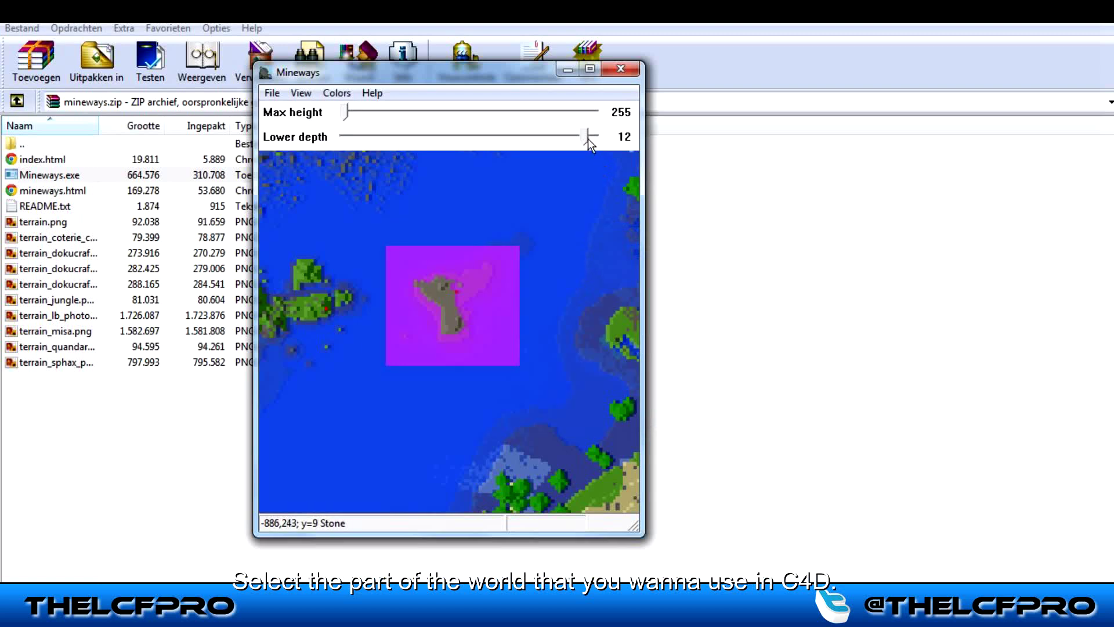
click(269, 93)
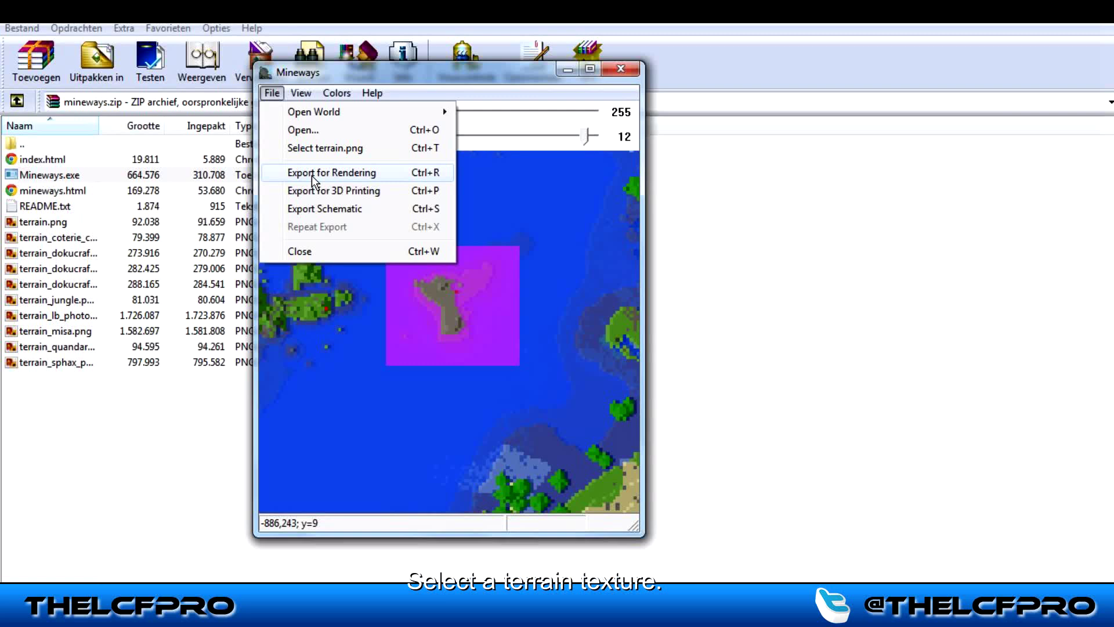
Choose the terrain_sphax PNG from Documenten > Minecraft documenten as the terrain texture
click(302, 148)
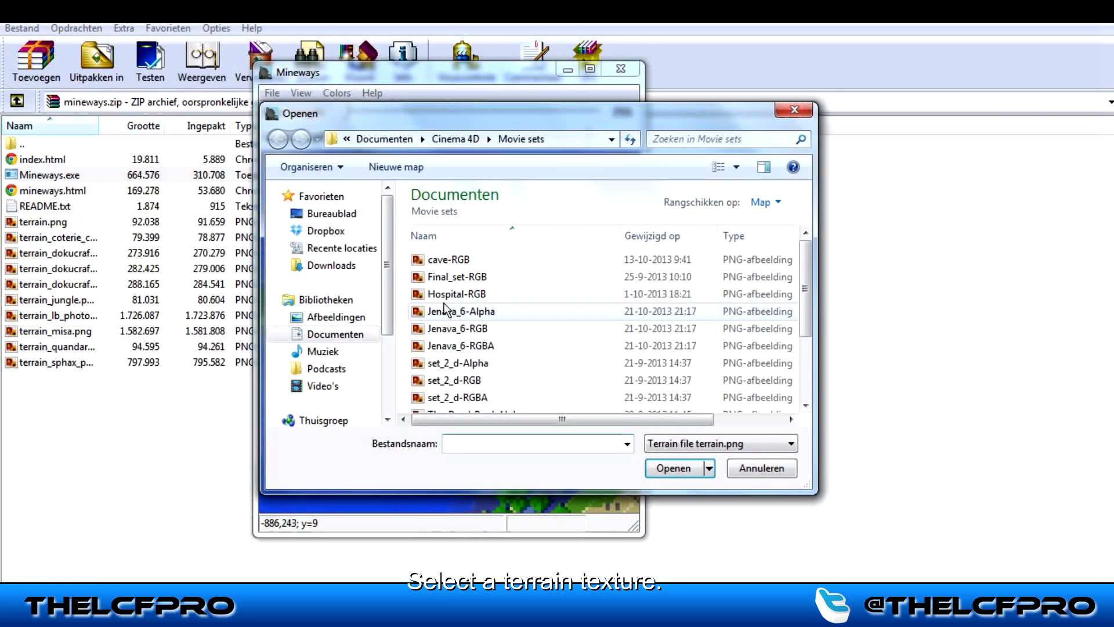
click(447, 311)
click(435, 138)
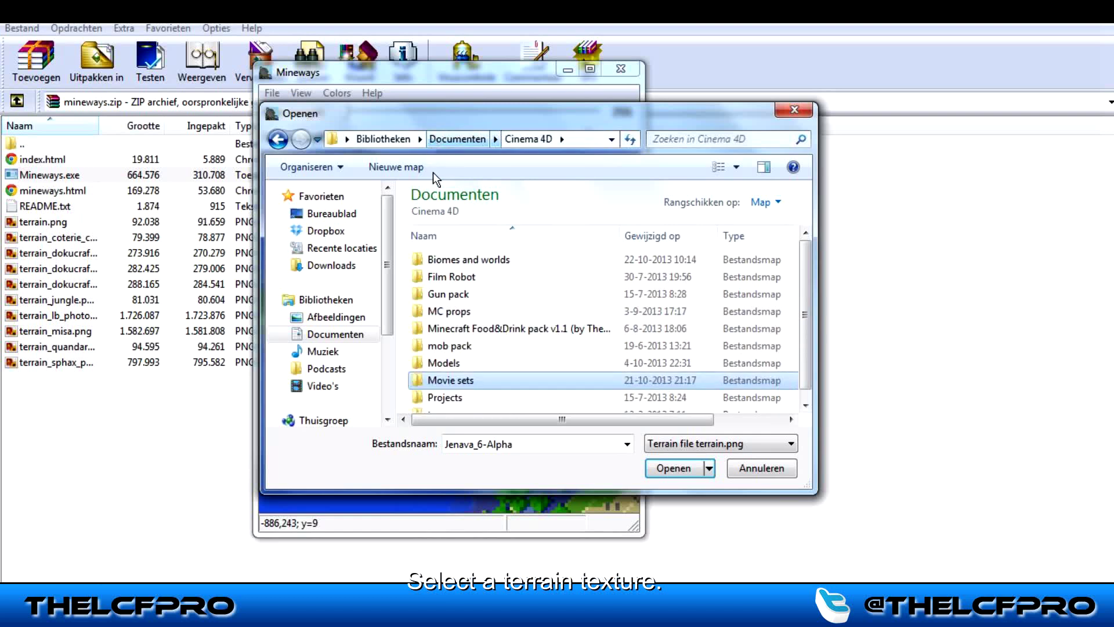
scroll(433, 167, down, 1)
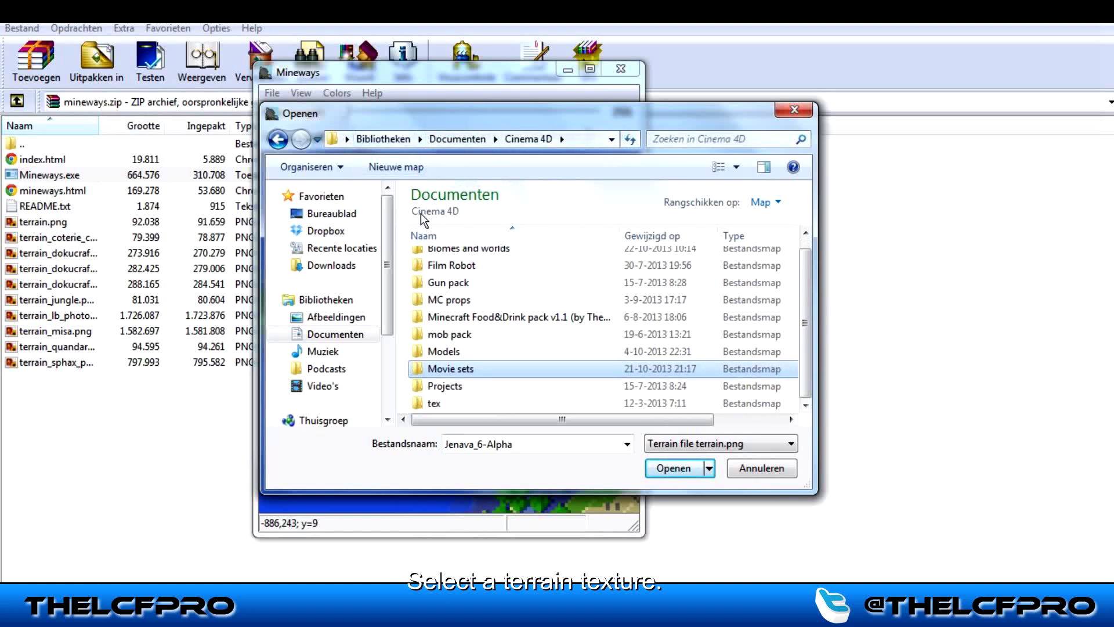
click(371, 340)
scroll(456, 355, down, 1)
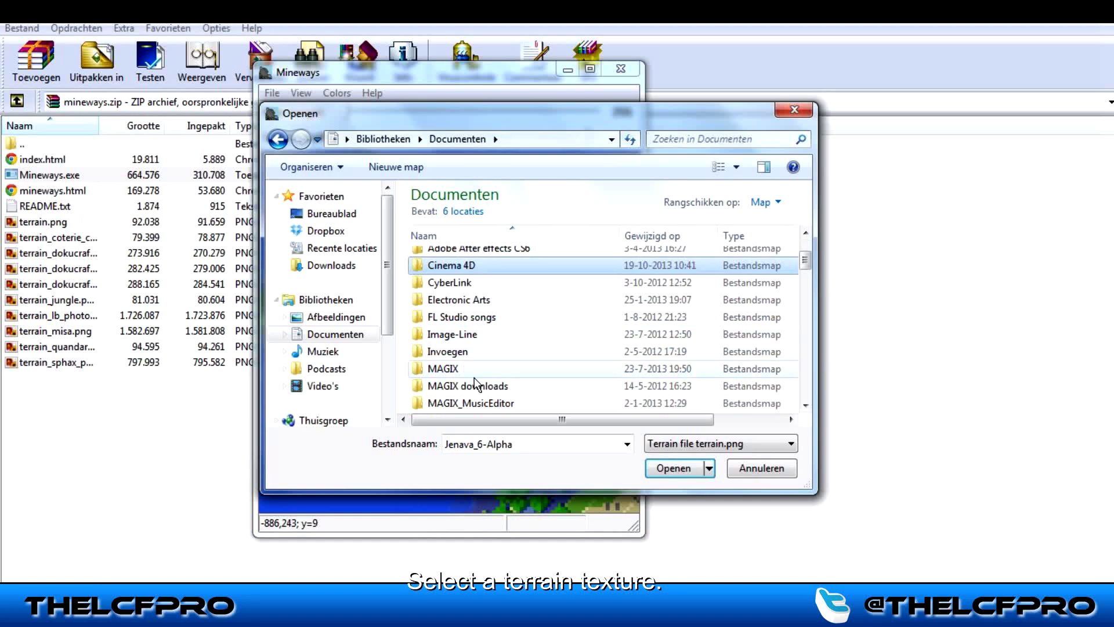
scroll(468, 374, down, 1)
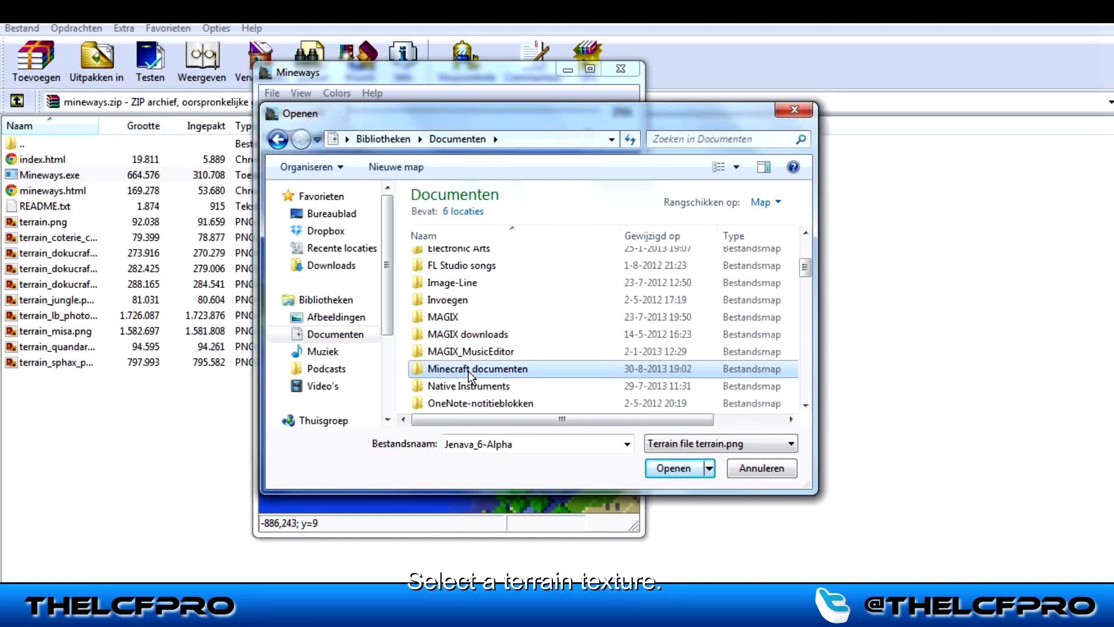
double_click(468, 371)
scroll(508, 372, down, 5)
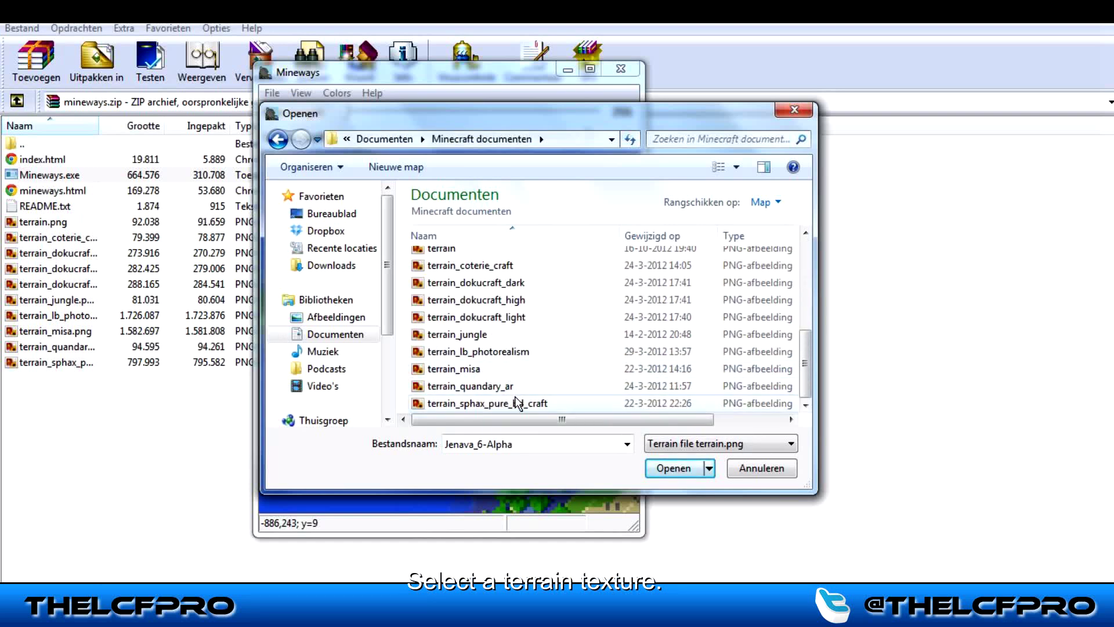
double_click(517, 403)
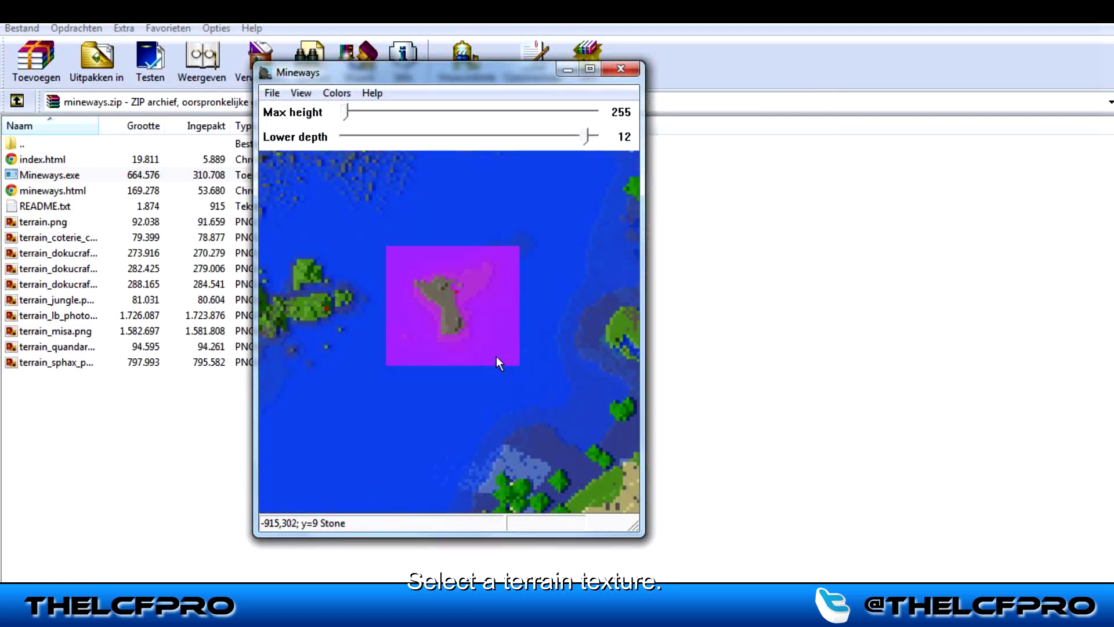
Start an Export for Rendering and browse to the Cinema 4D > Biomes and worlds folder
click(273, 93)
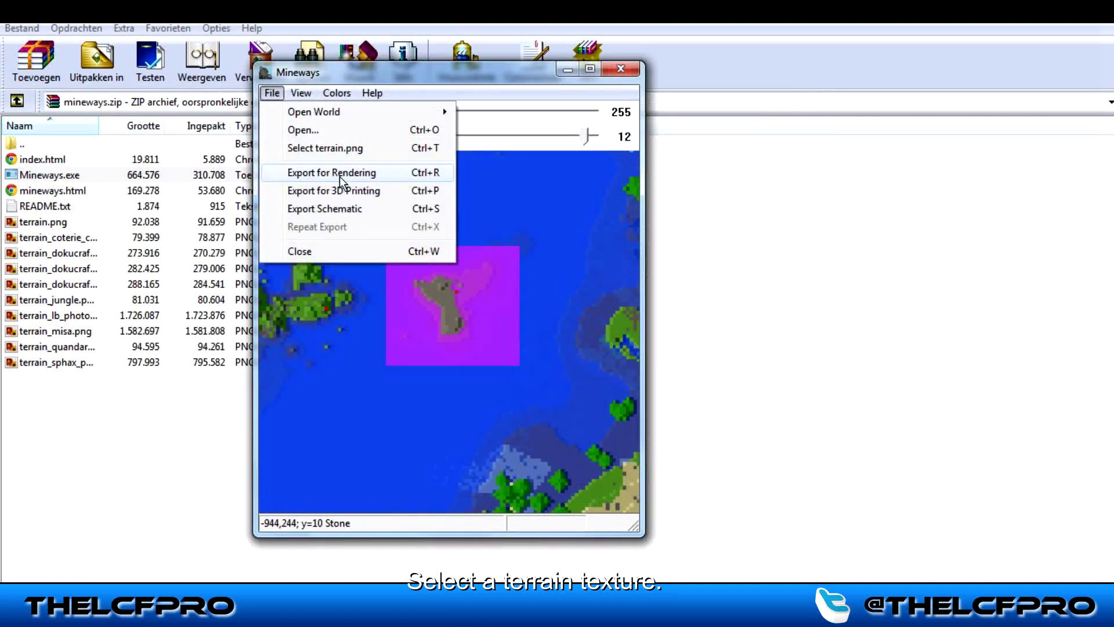
click(328, 173)
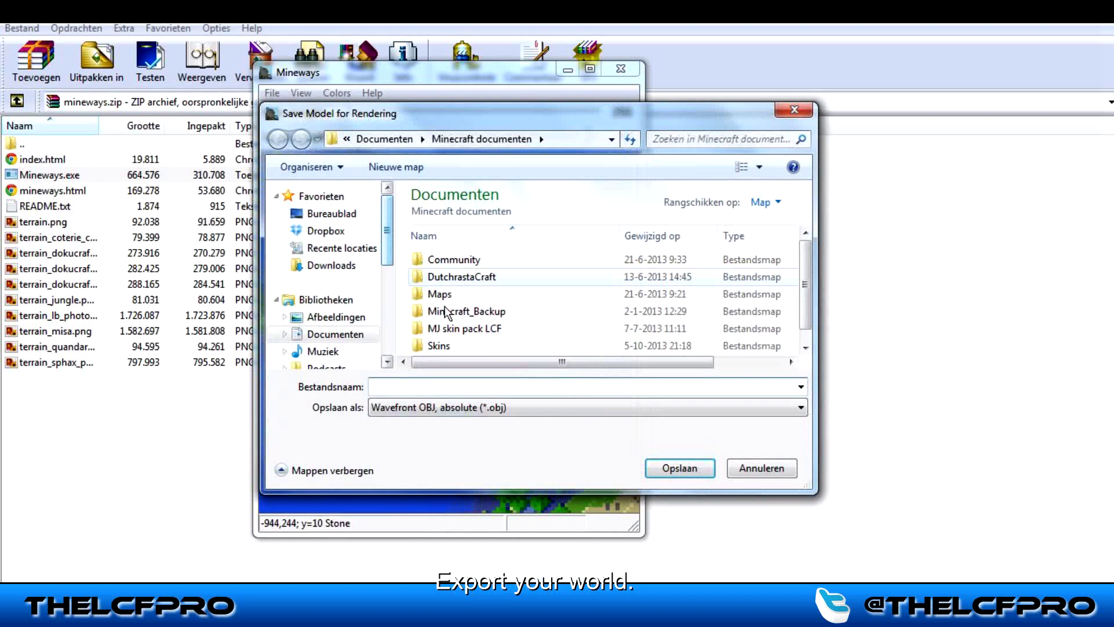
click(492, 276)
scroll(492, 290, down, 1)
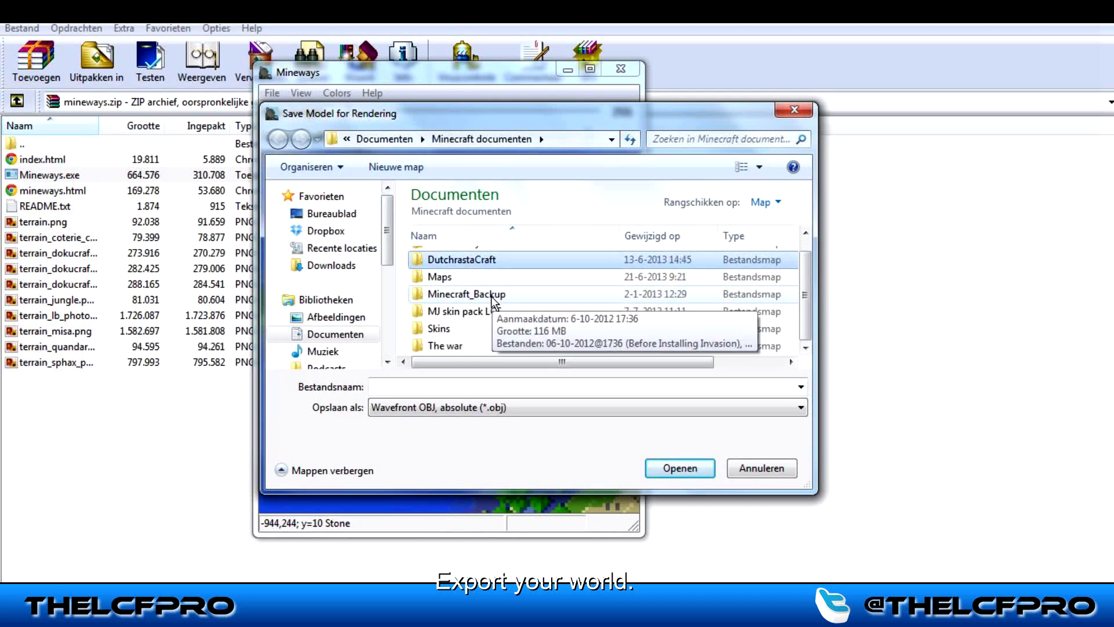
click(383, 139)
scroll(479, 325, down, 2)
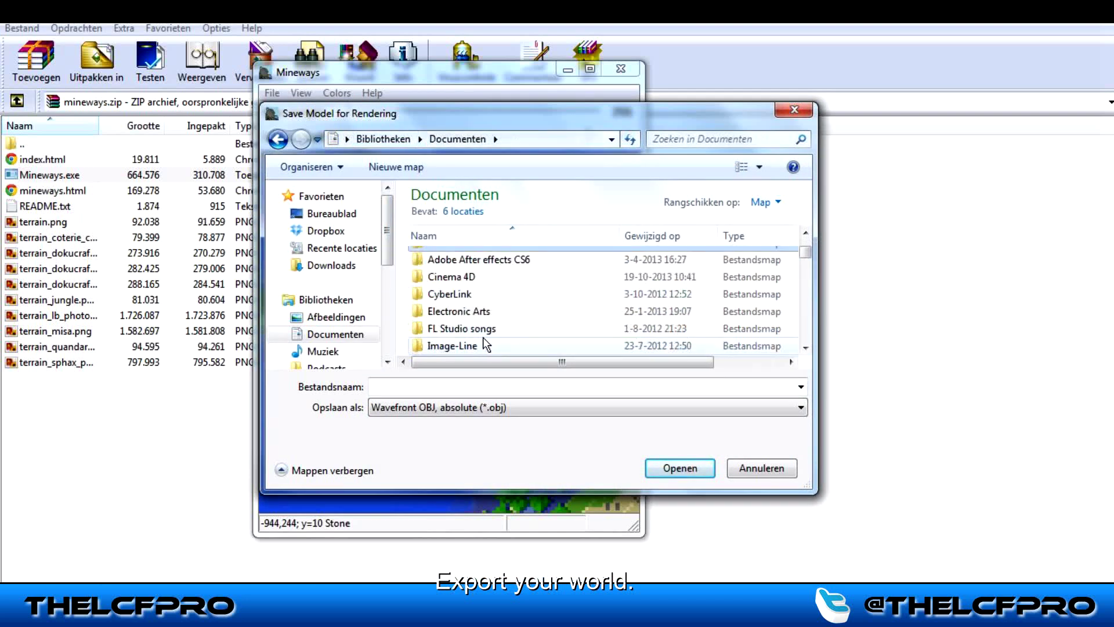
double_click(462, 273)
click(465, 261)
key(Return)
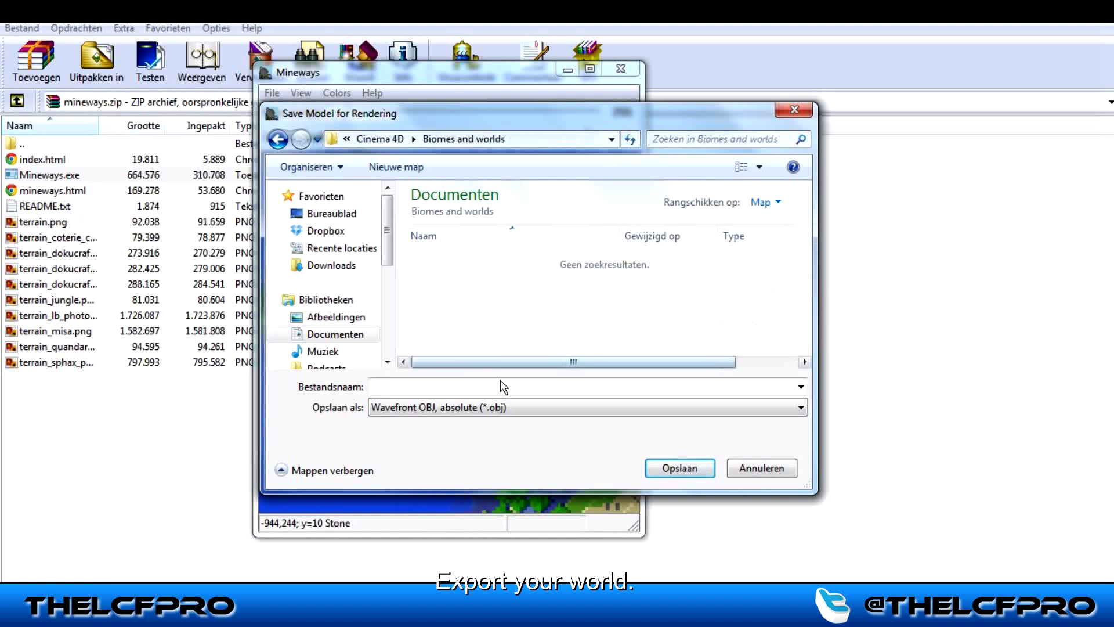
Save the OBJ export as 'Tutorial set' and accept the model export settings
click(503, 381)
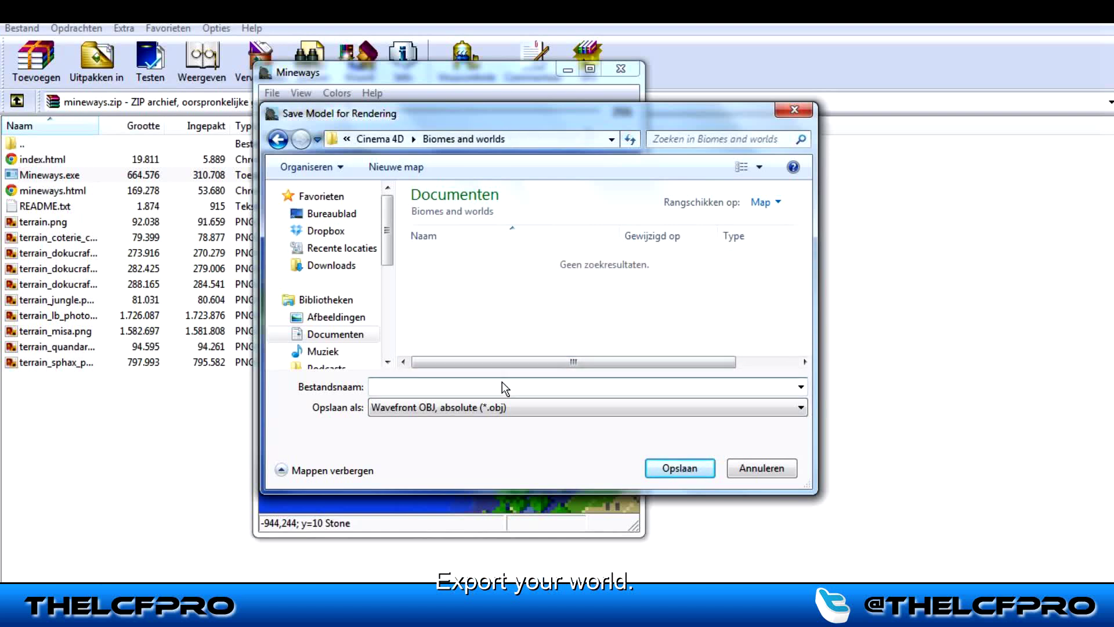
text(Tutorial set)
key(Return)
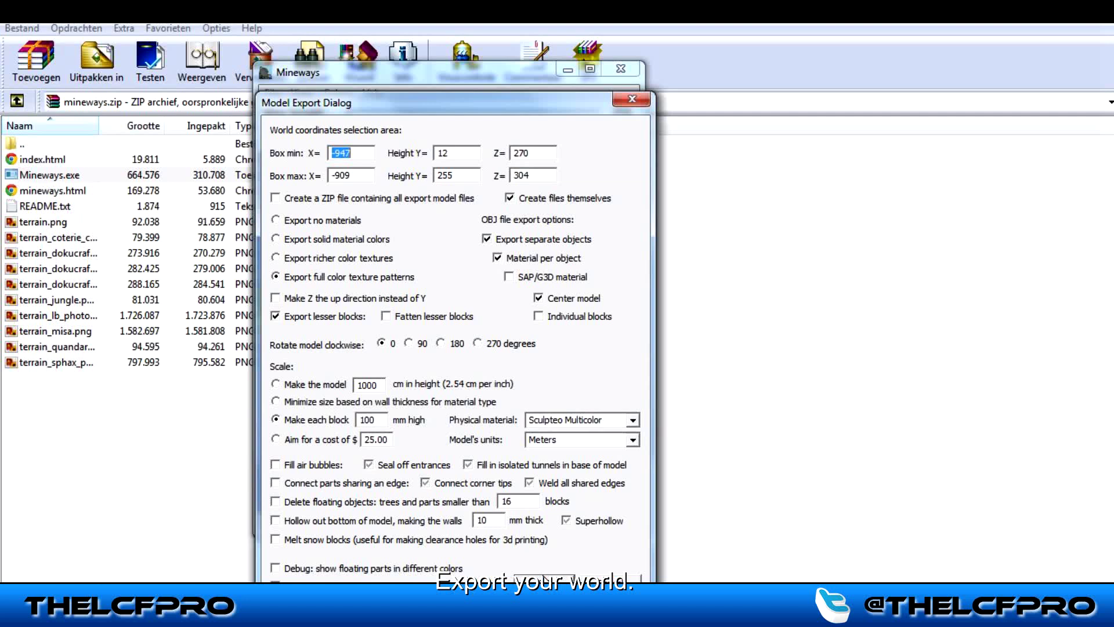
key(Return)
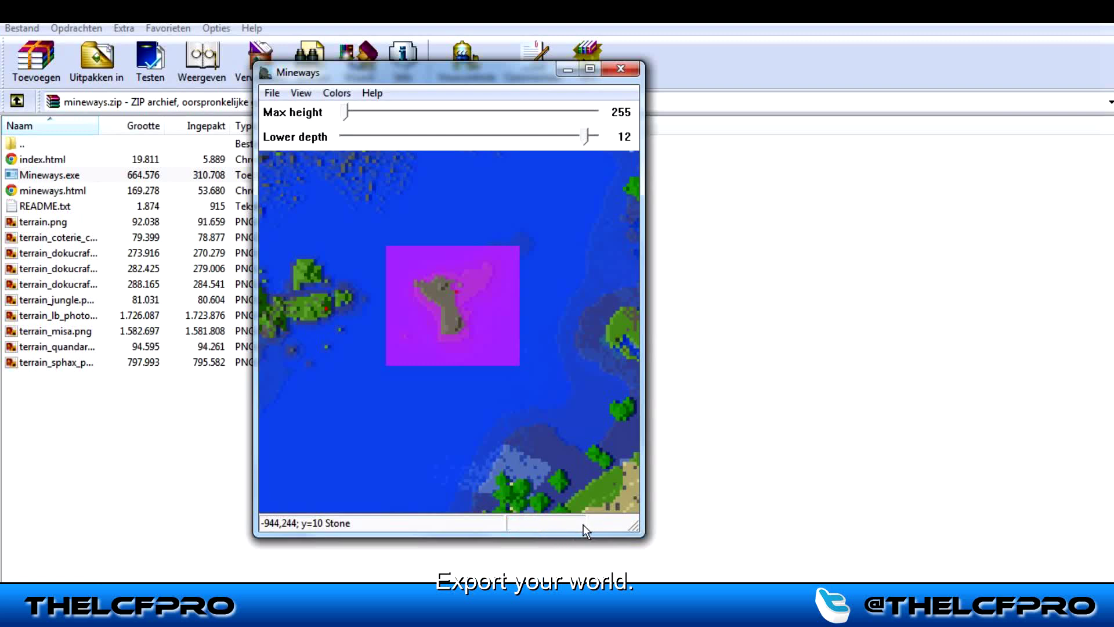
Close Mineways and open Tutorial set.obj from Biomes and worlds in Cinema 4D at scale 1000
click(621, 69)
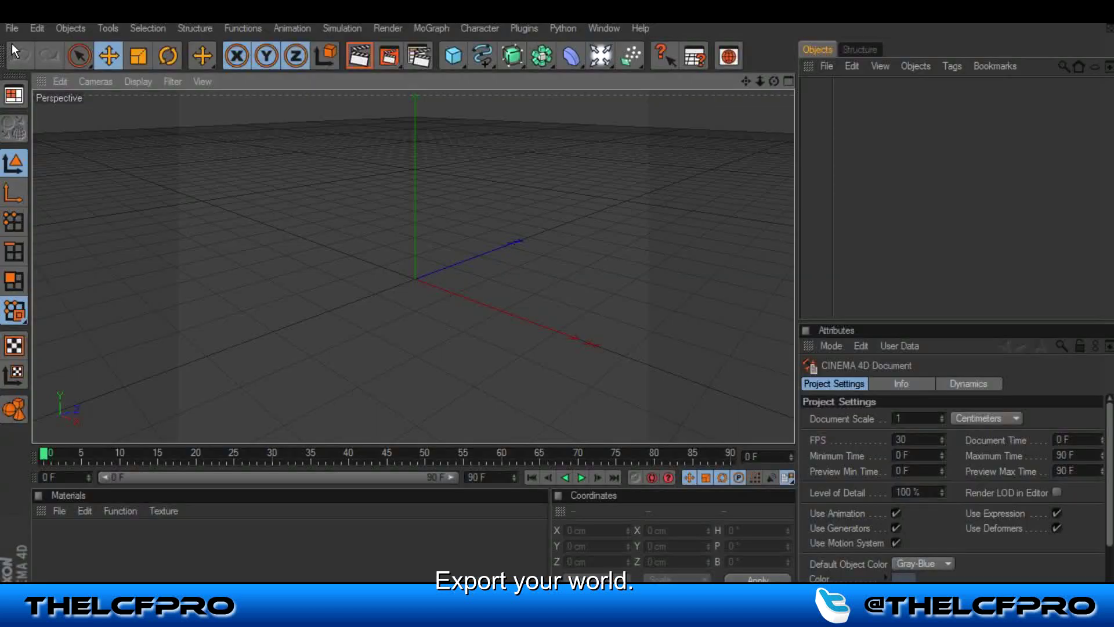
click(12, 28)
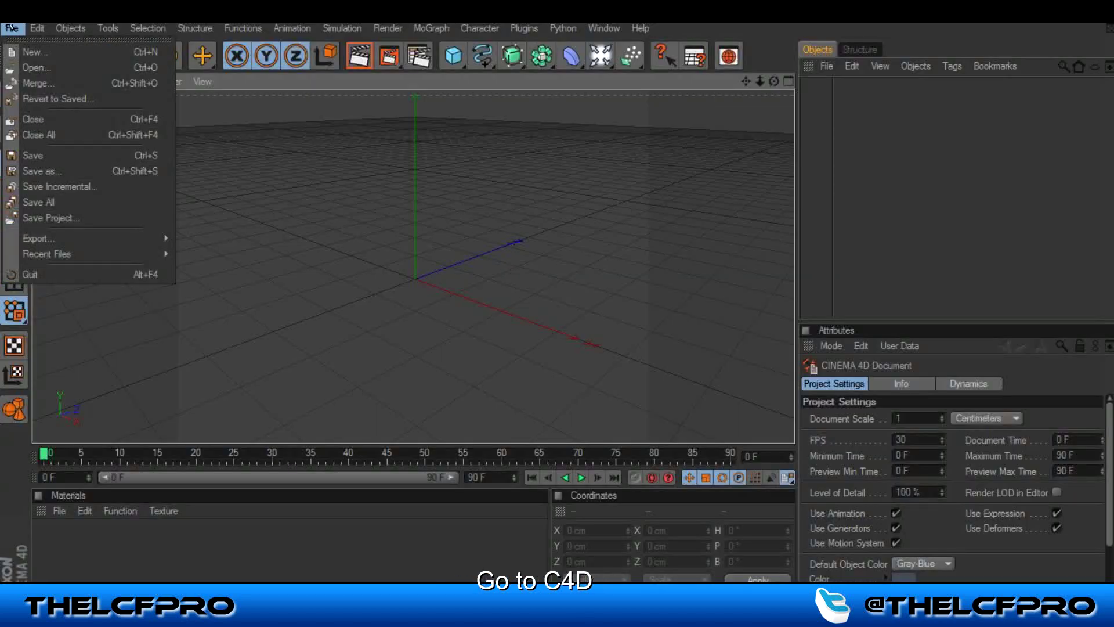
click(24, 66)
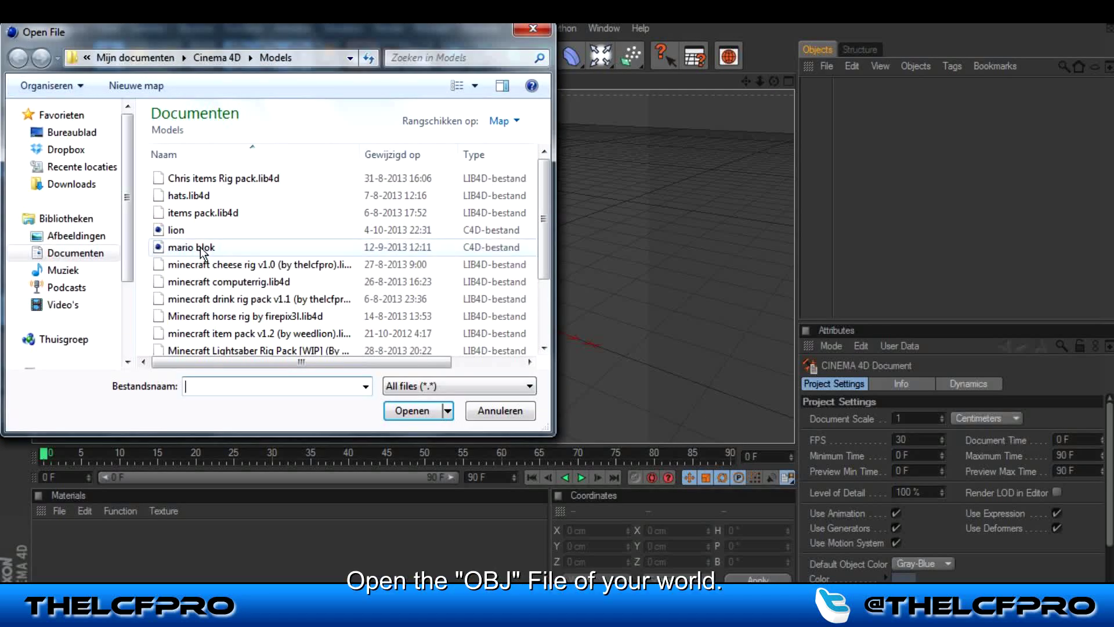
click(202, 248)
click(217, 58)
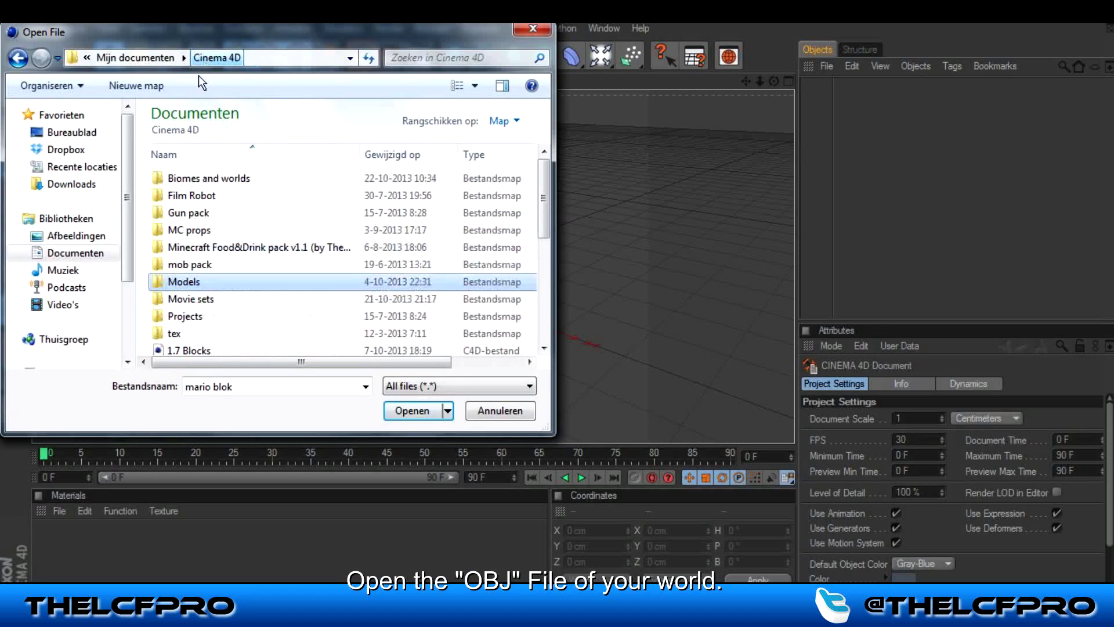
double_click(206, 172)
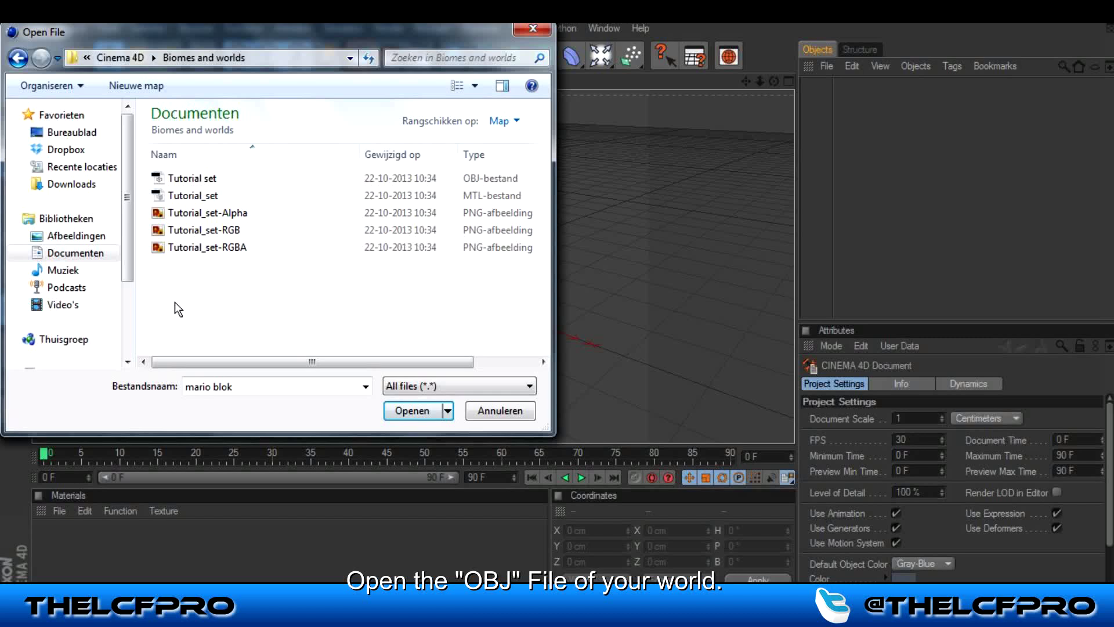
click(467, 178)
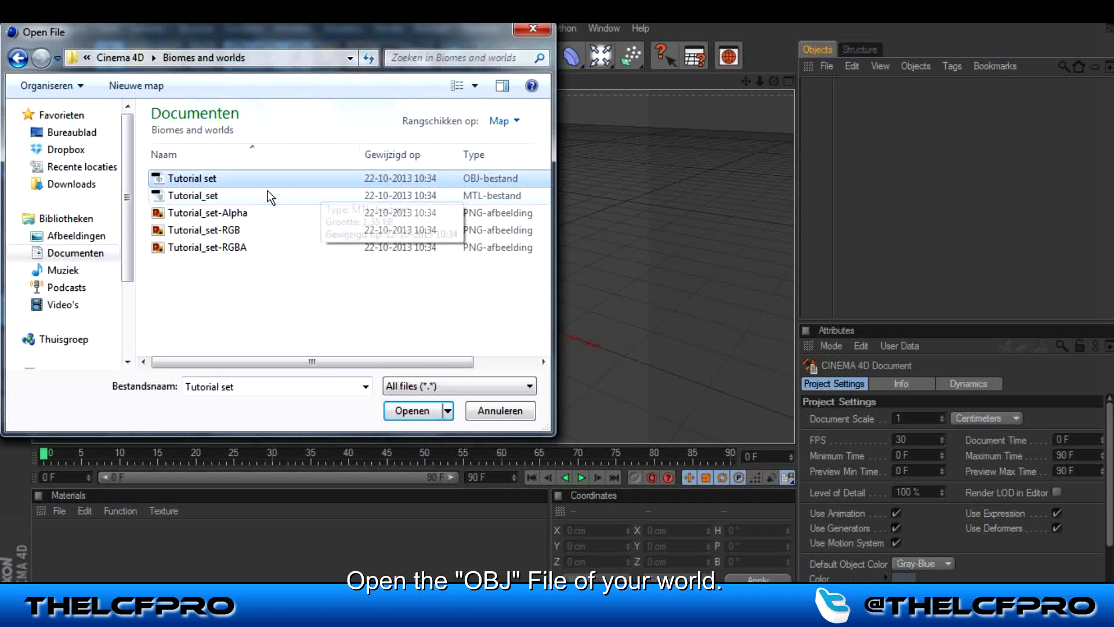
double_click(243, 183)
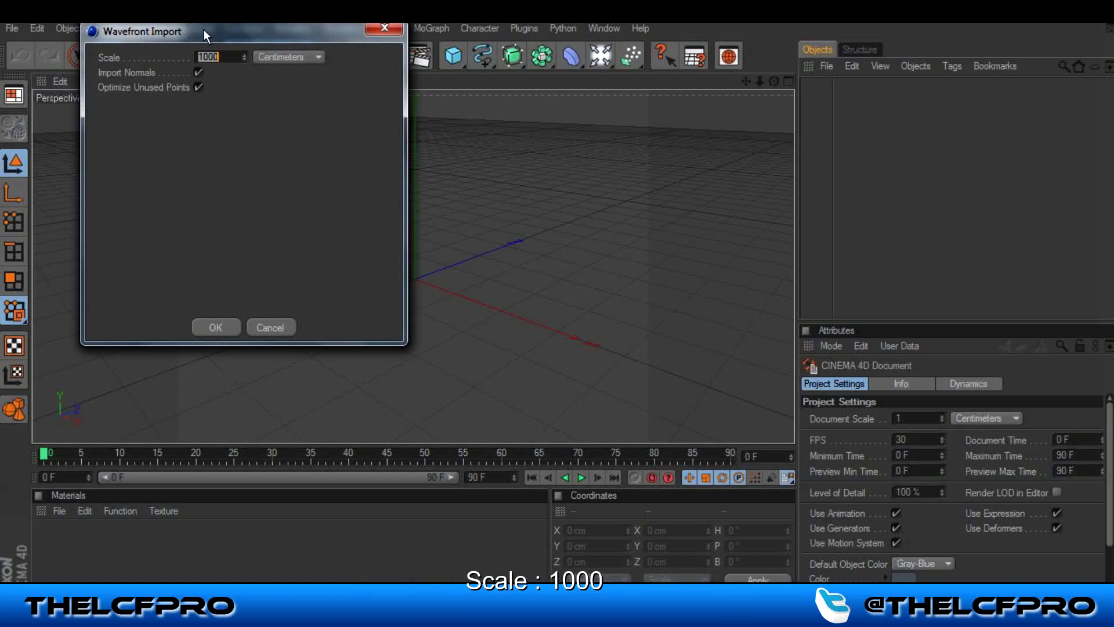
click(231, 325)
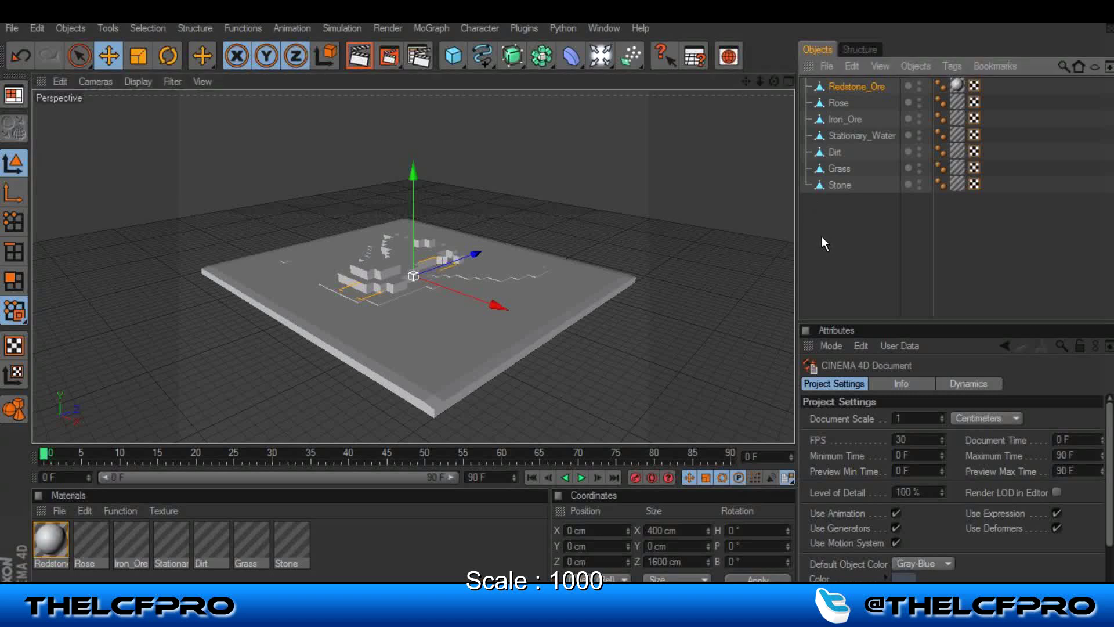
Clear the object selection and marquee-select all seven imported materials
click(822, 235)
drag(774, 81, 559, 304)
drag(361, 553, 1, 483)
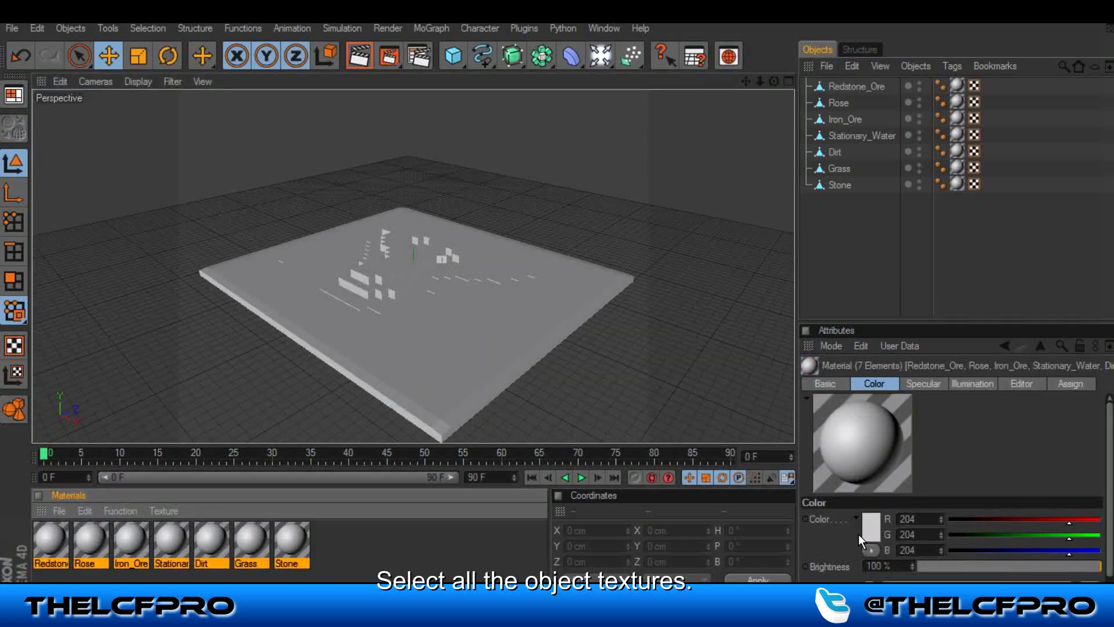
Load Tutorial_set-RGBA from Biomes and worlds as the Color texture of all seven materials
click(857, 534)
scroll(850, 537, down, 1)
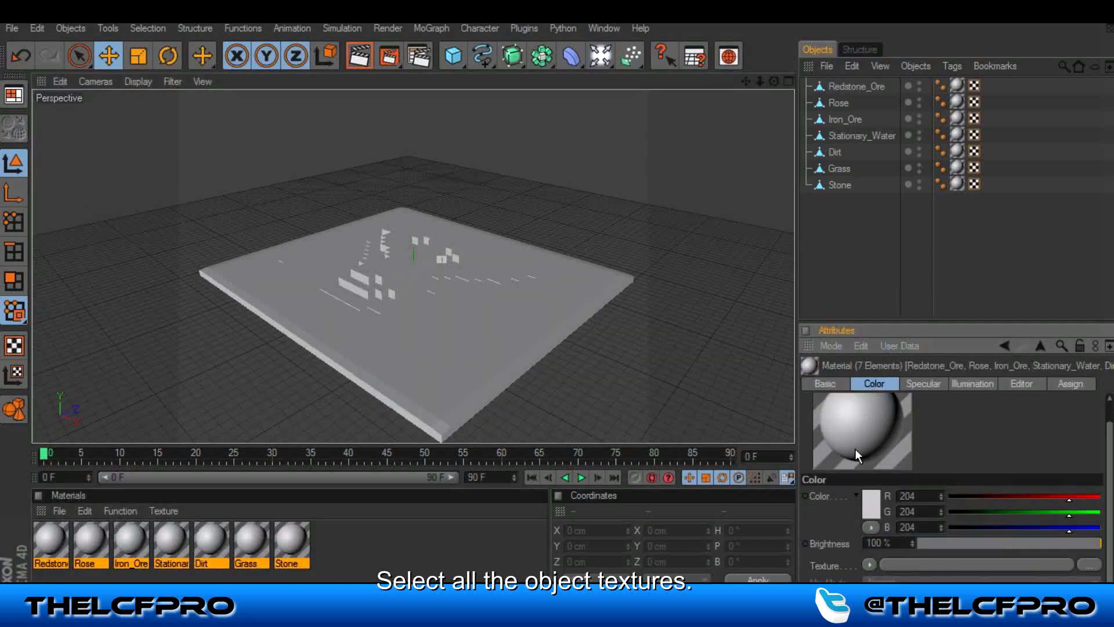
click(867, 563)
click(891, 250)
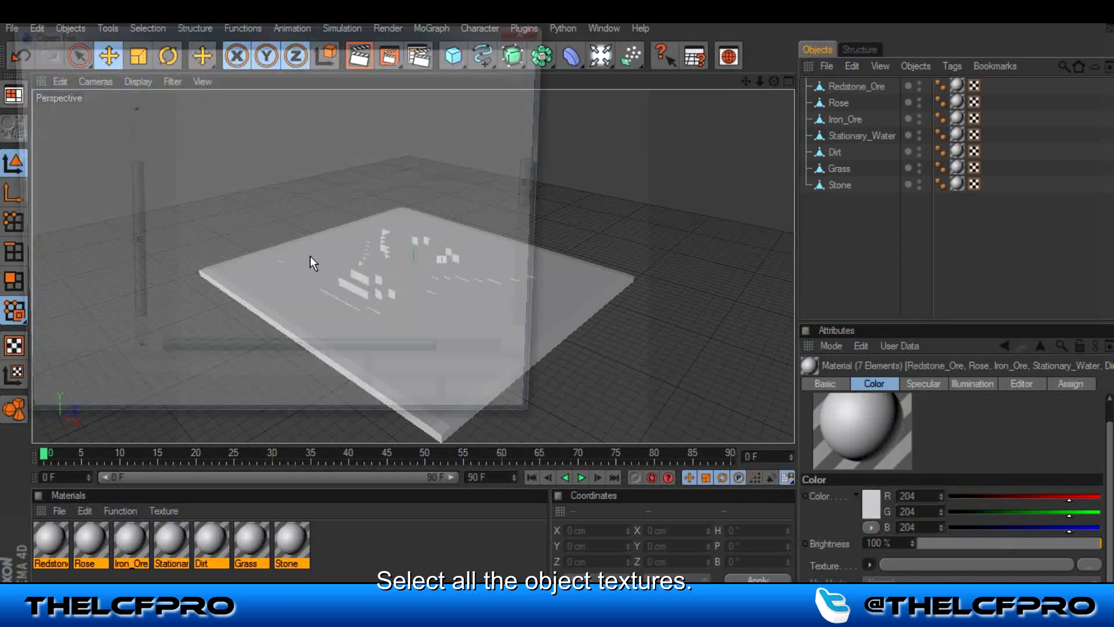
click(216, 57)
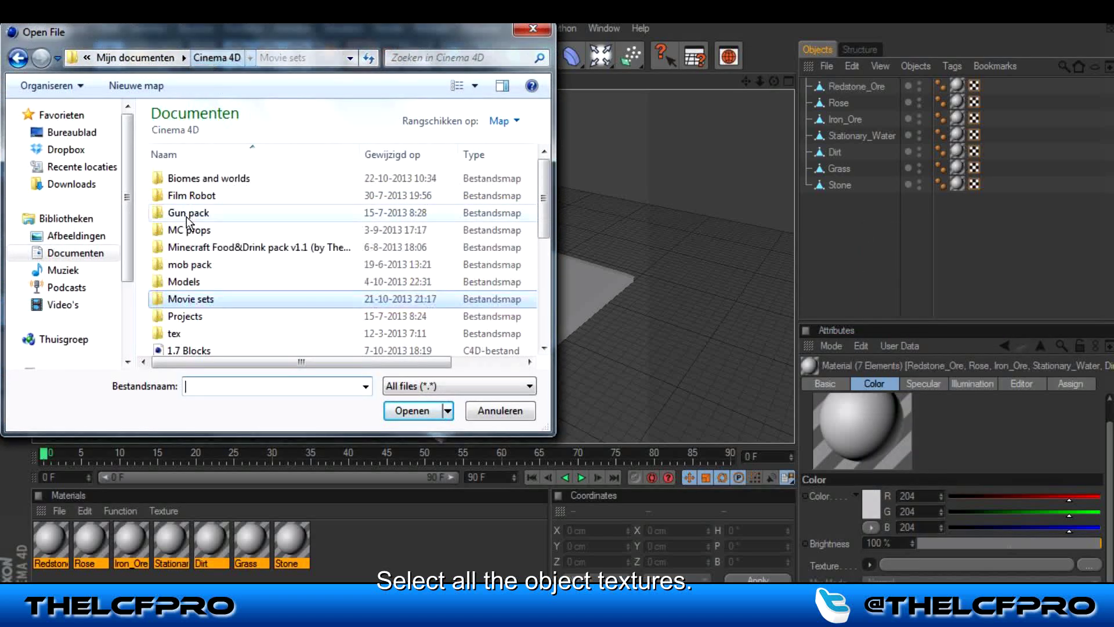
double_click(195, 179)
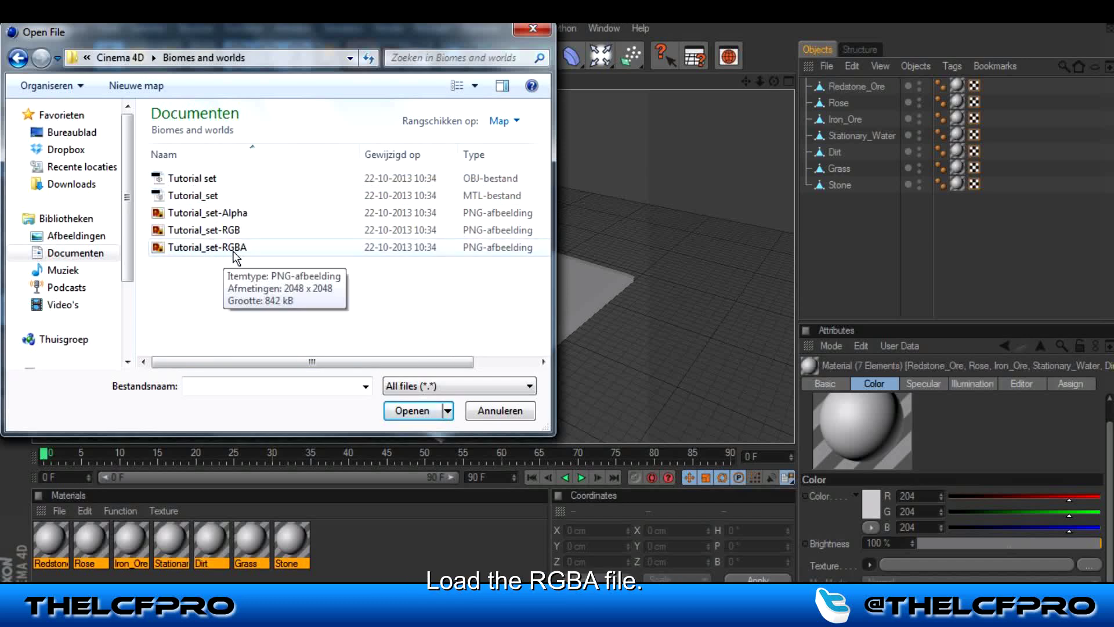
double_click(312, 253)
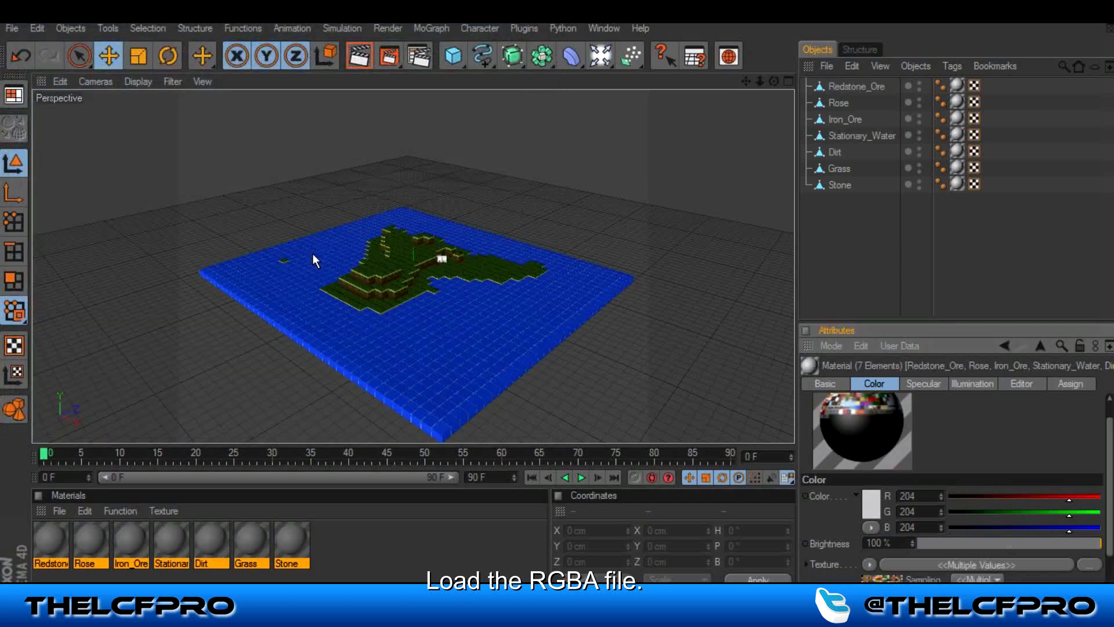
drag(760, 82, 767, 163)
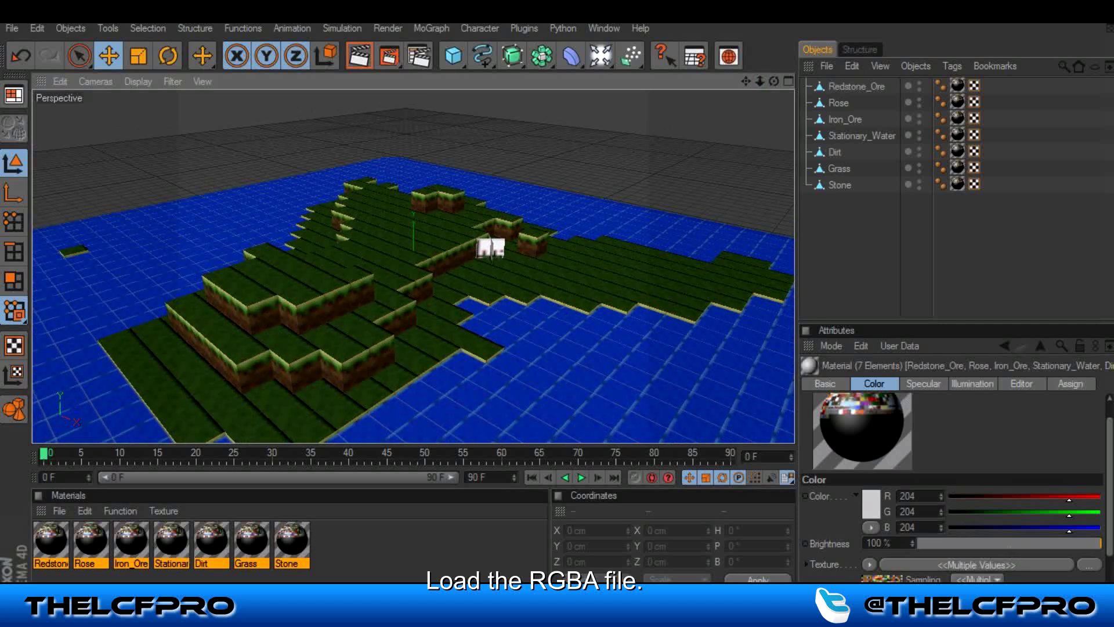
Set the colour texture's Sampling to None and turn off Specular on all materials
click(978, 578)
click(973, 461)
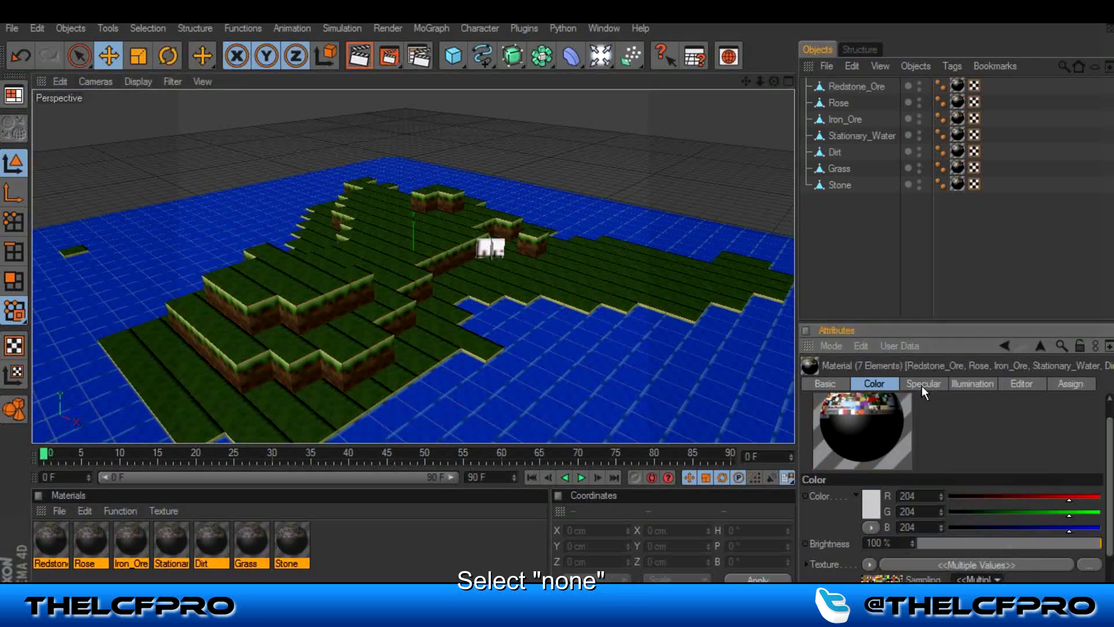
click(841, 382)
scroll(906, 542, down, 2)
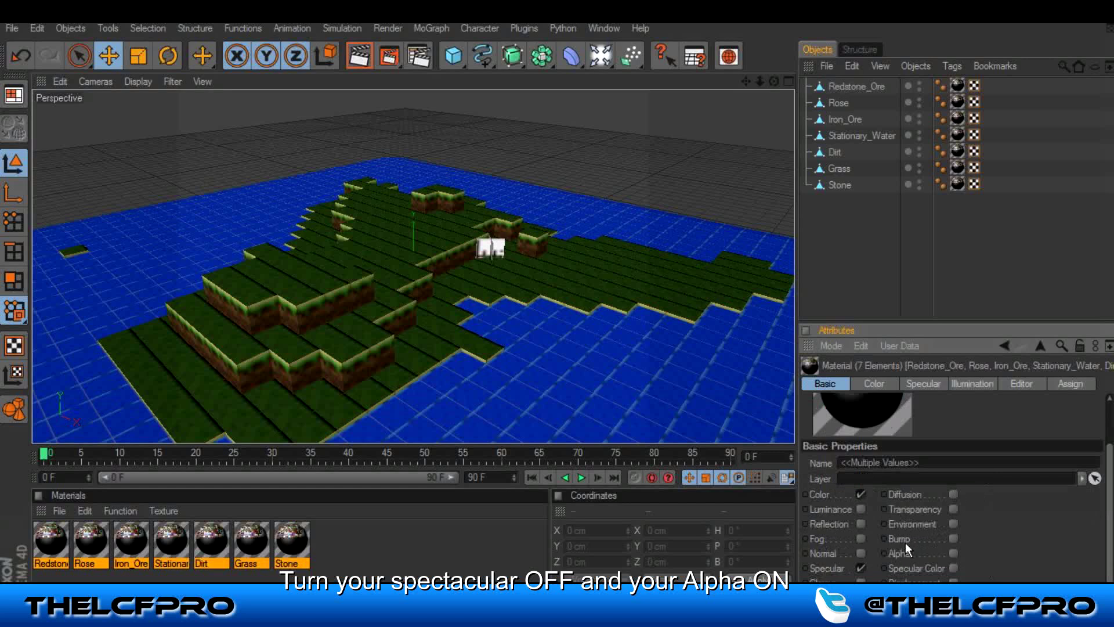
click(861, 569)
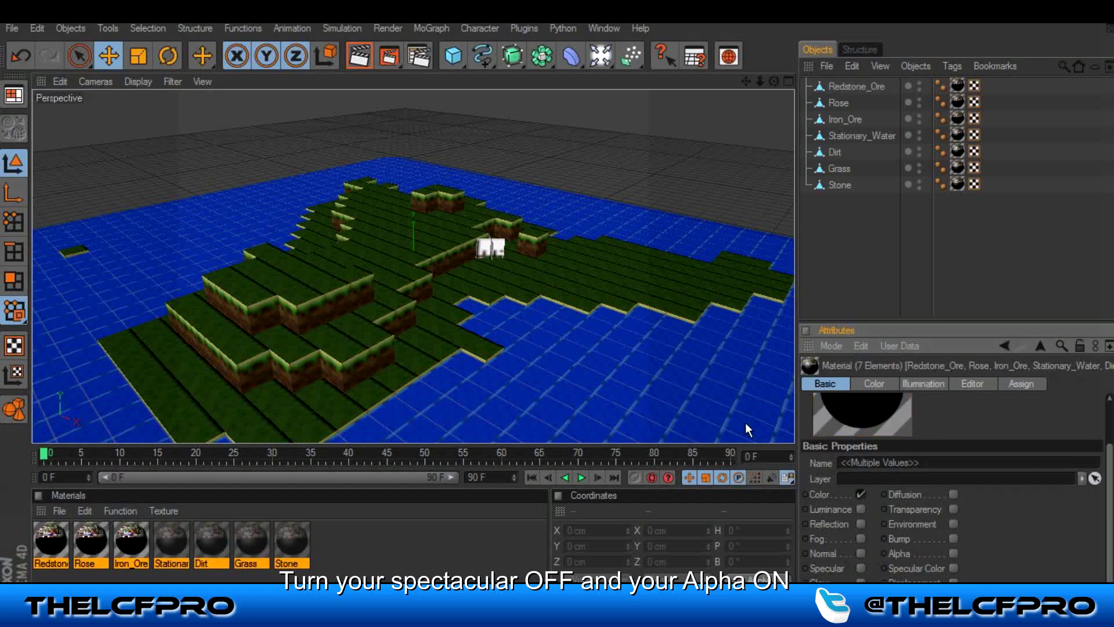
Render the view to check the rose block's red flowers on a white background
scroll(530, 189, up, 2)
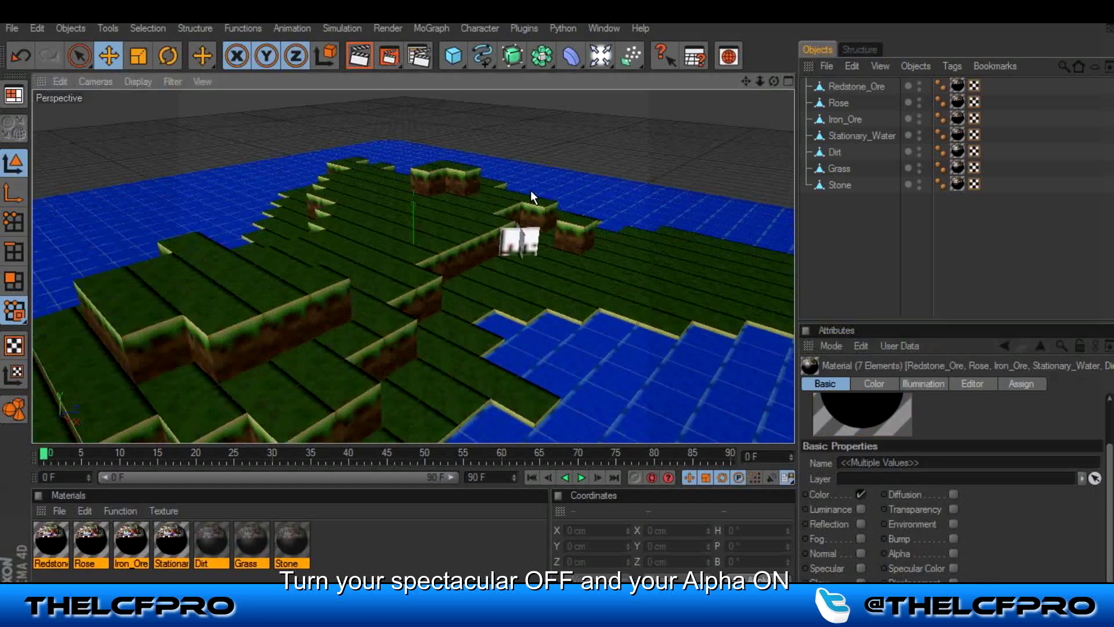
click(351, 65)
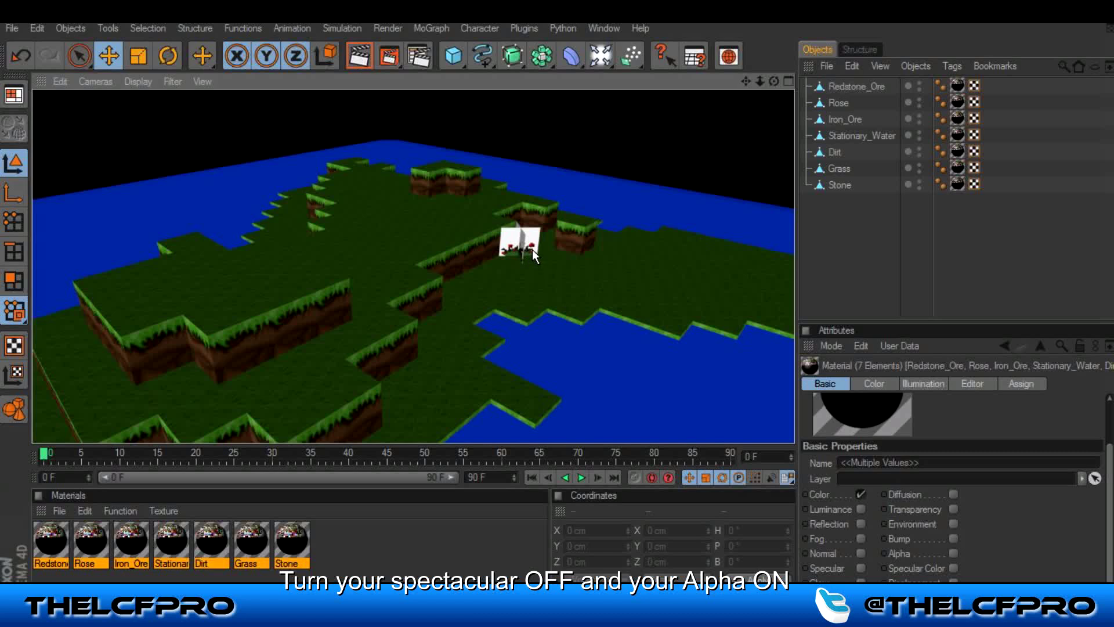
scroll(531, 249, up, 5)
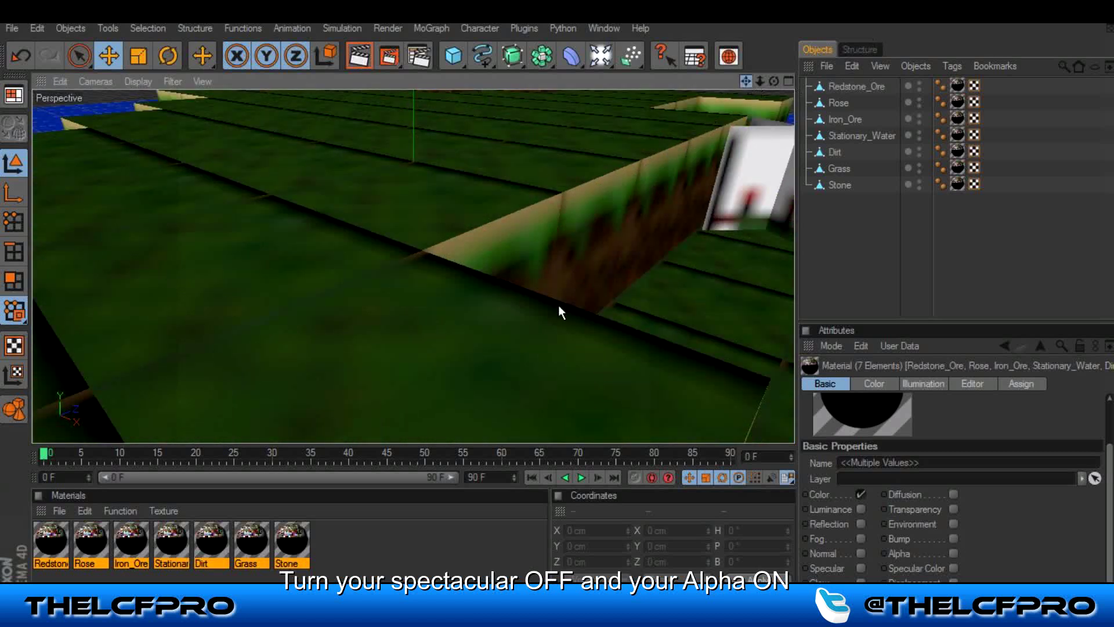
scroll(556, 309, down, 6)
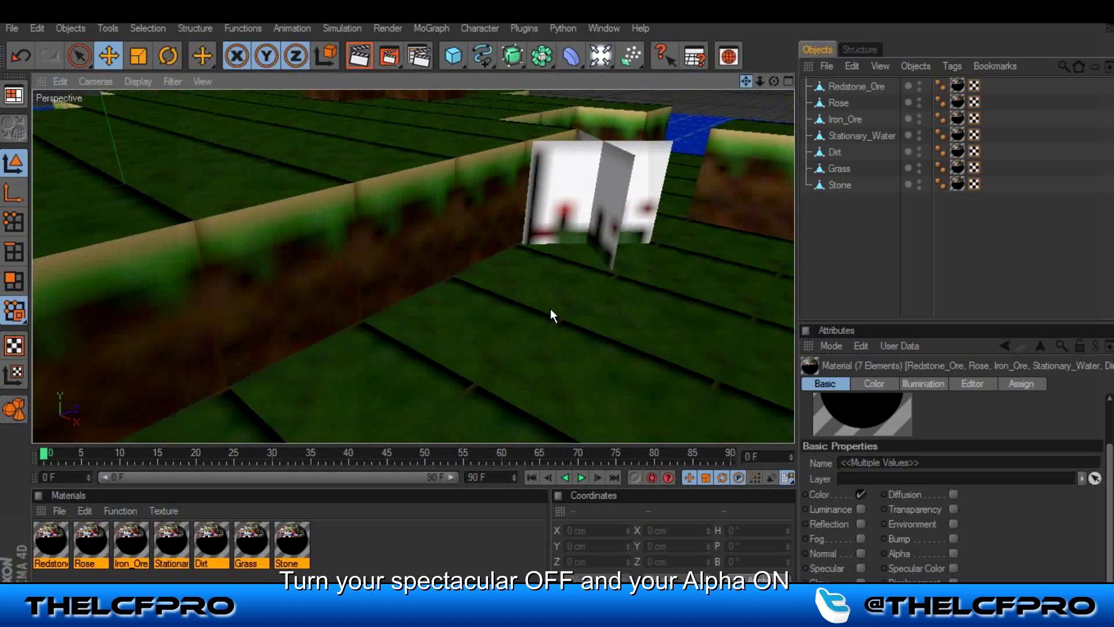
key(ctrl+r)
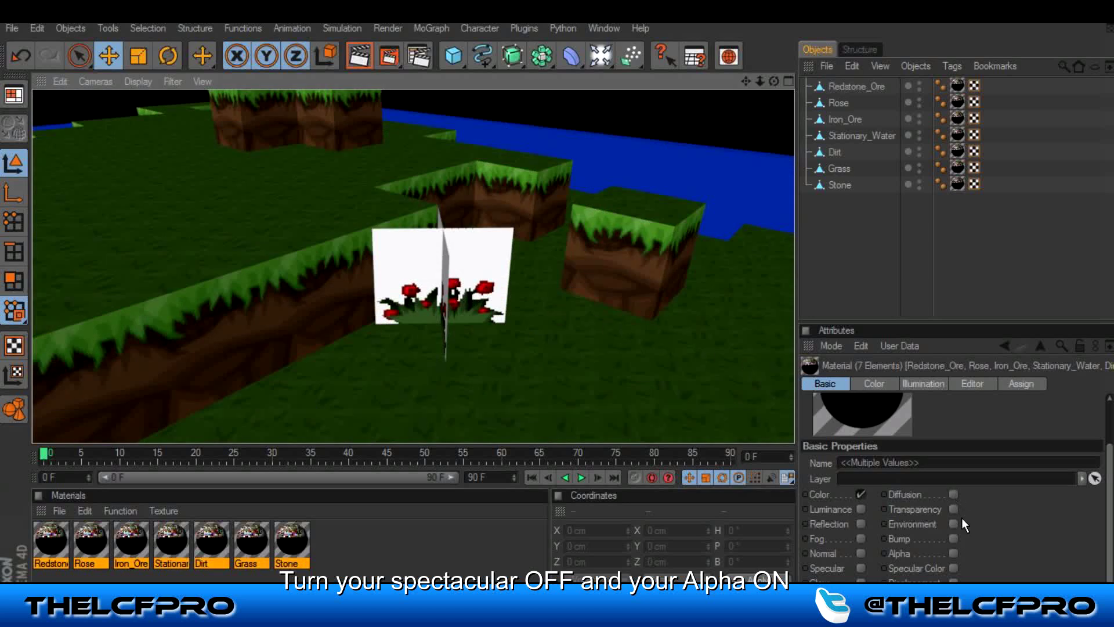
Enable Alpha on all materials and load Tutorial_set-RGBA as the alpha texture
click(952, 553)
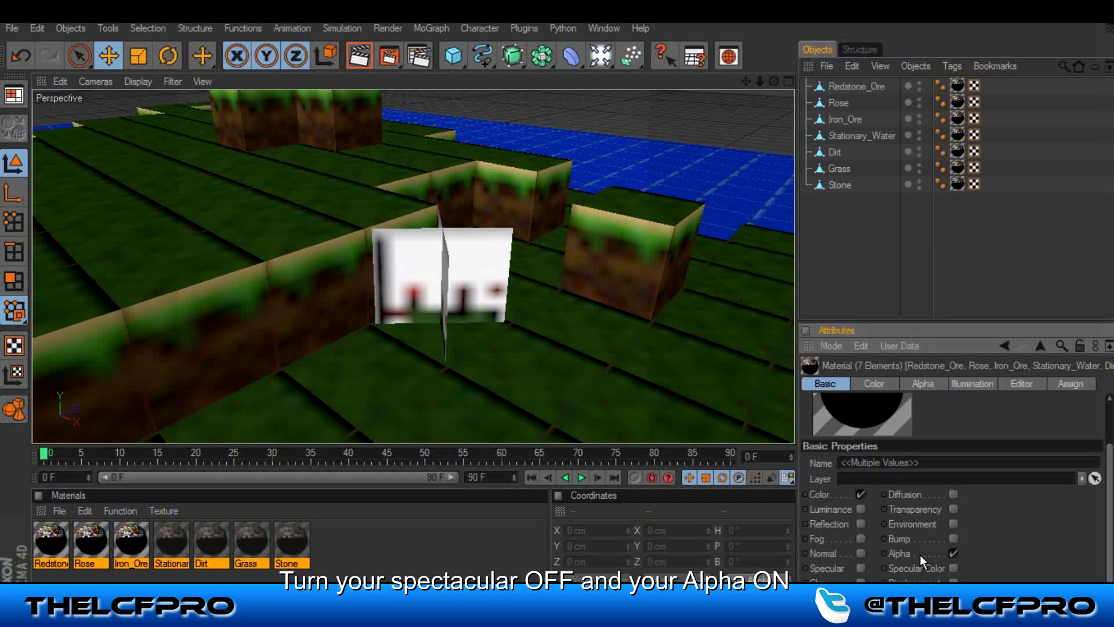
click(920, 385)
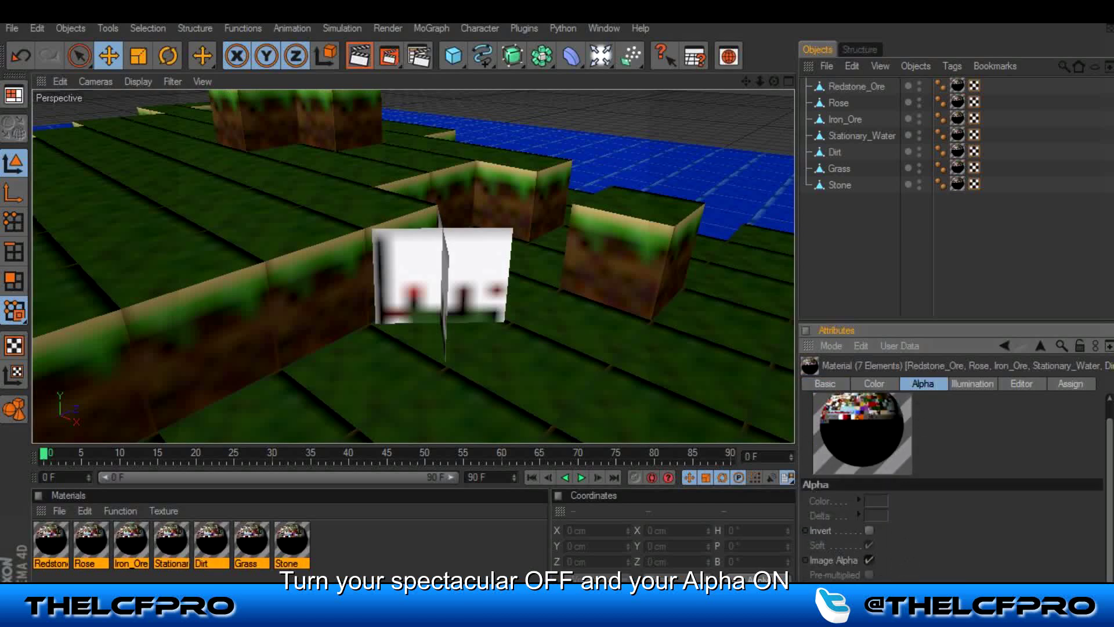
click(860, 590)
click(879, 266)
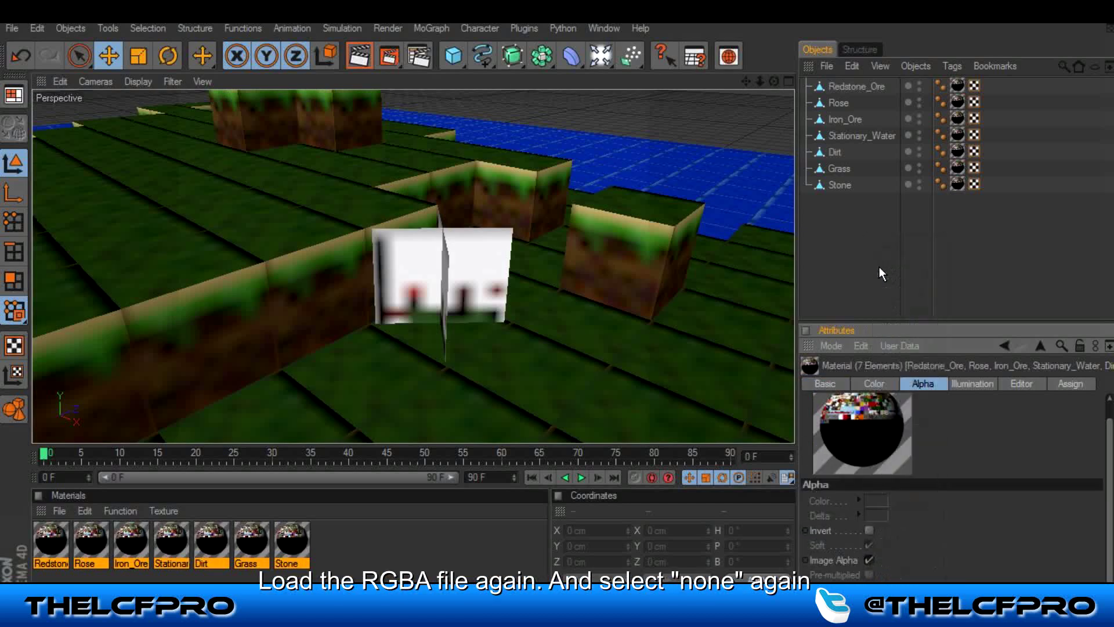
click(860, 589)
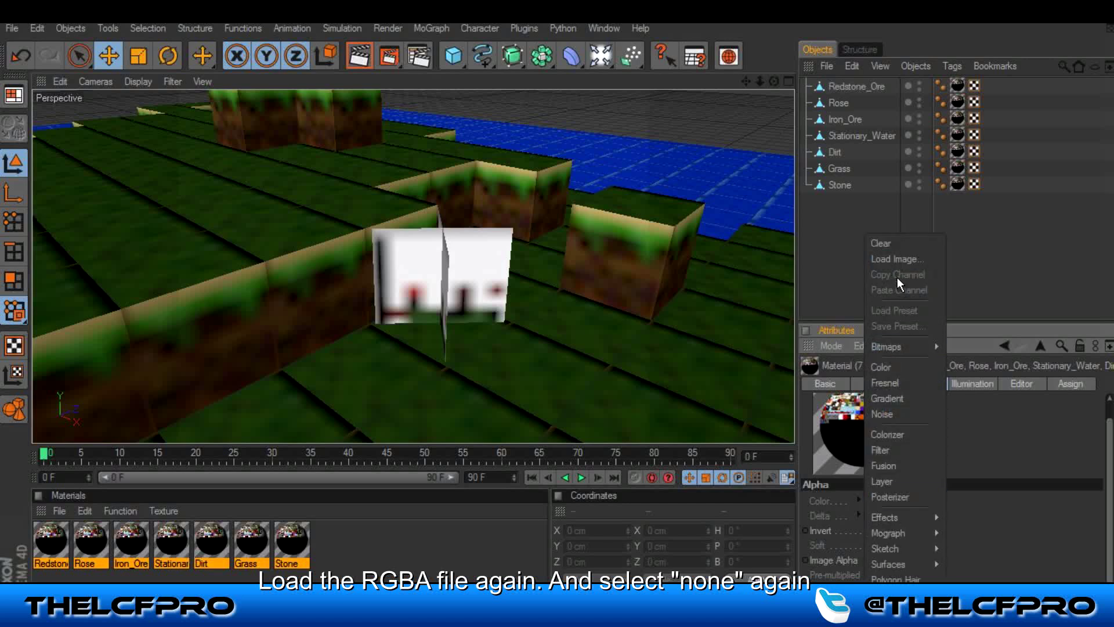
click(894, 260)
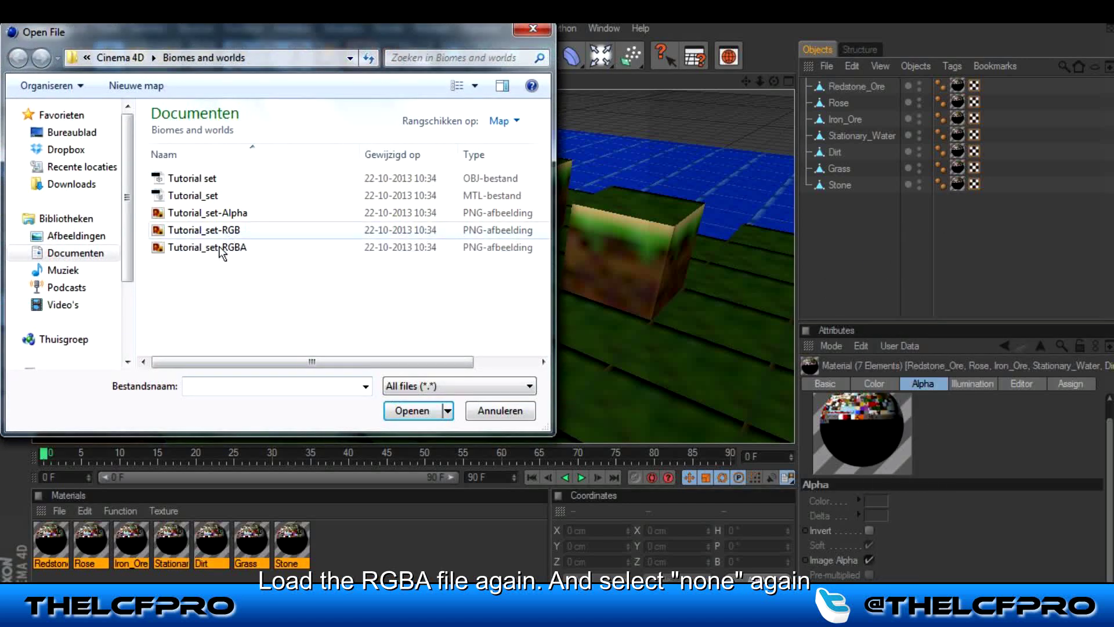
click(217, 248)
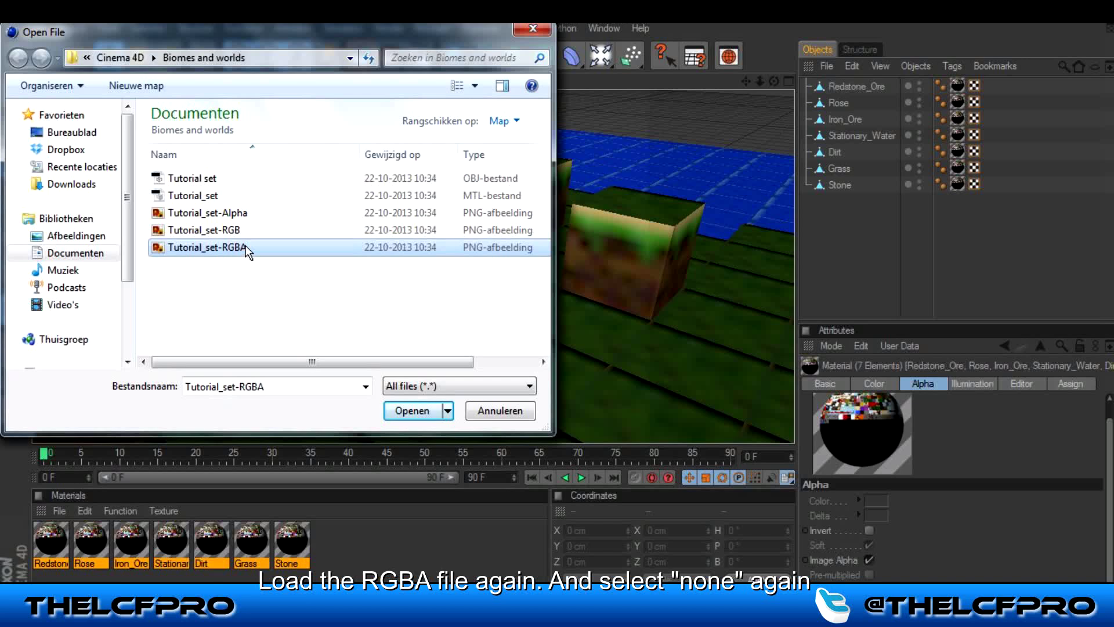
double_click(245, 248)
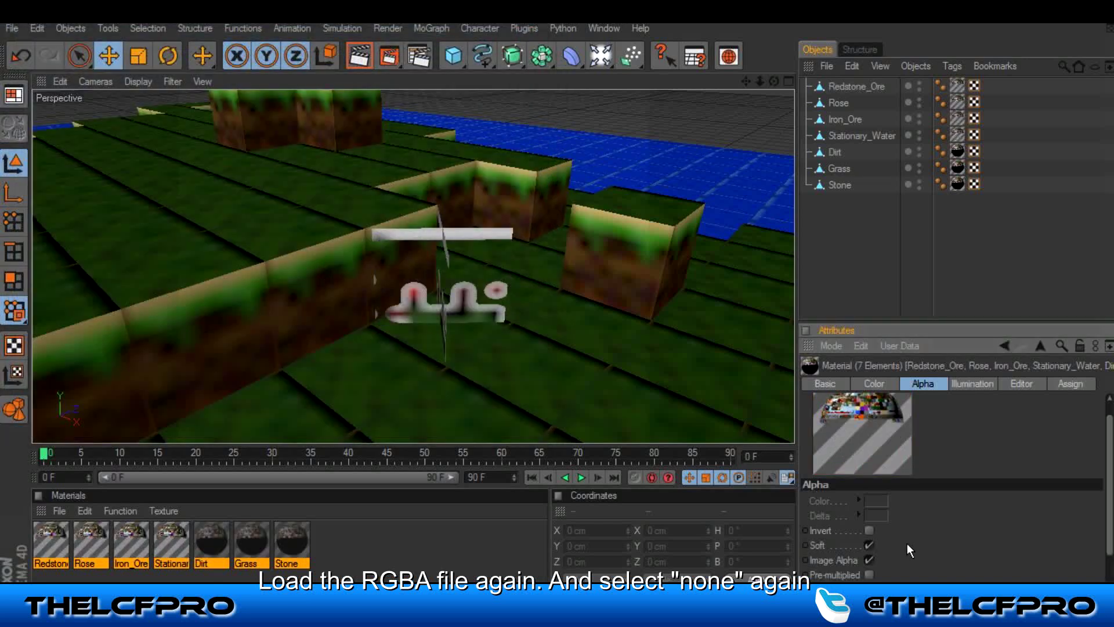
Set the alpha texture's Sampling to None and render to check the cut-out roses
scroll(956, 470, down, 3)
click(987, 549)
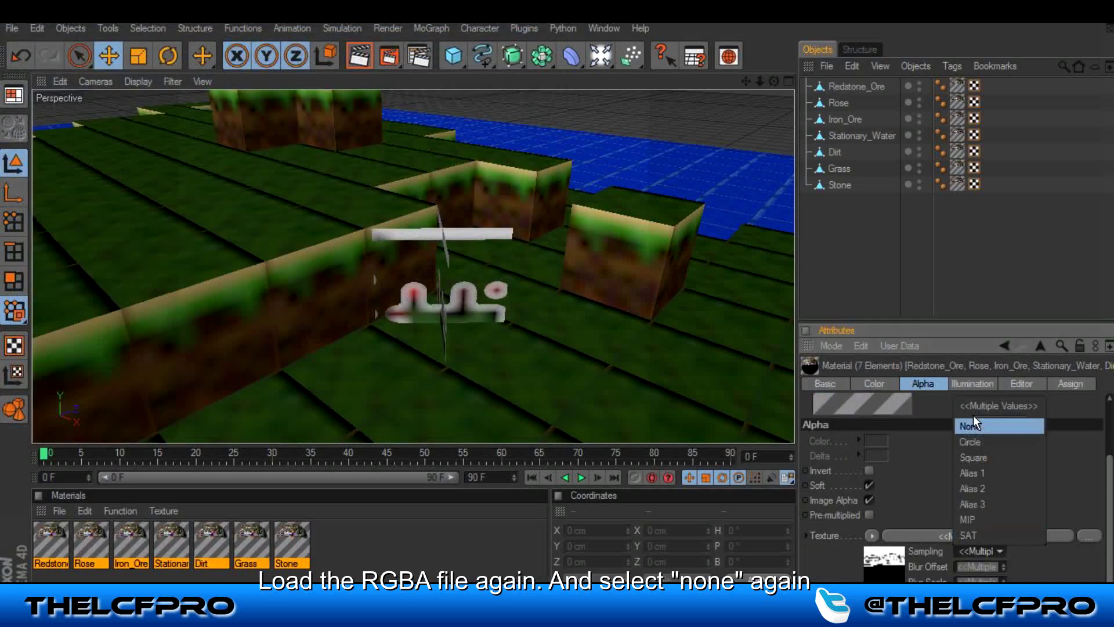
click(977, 429)
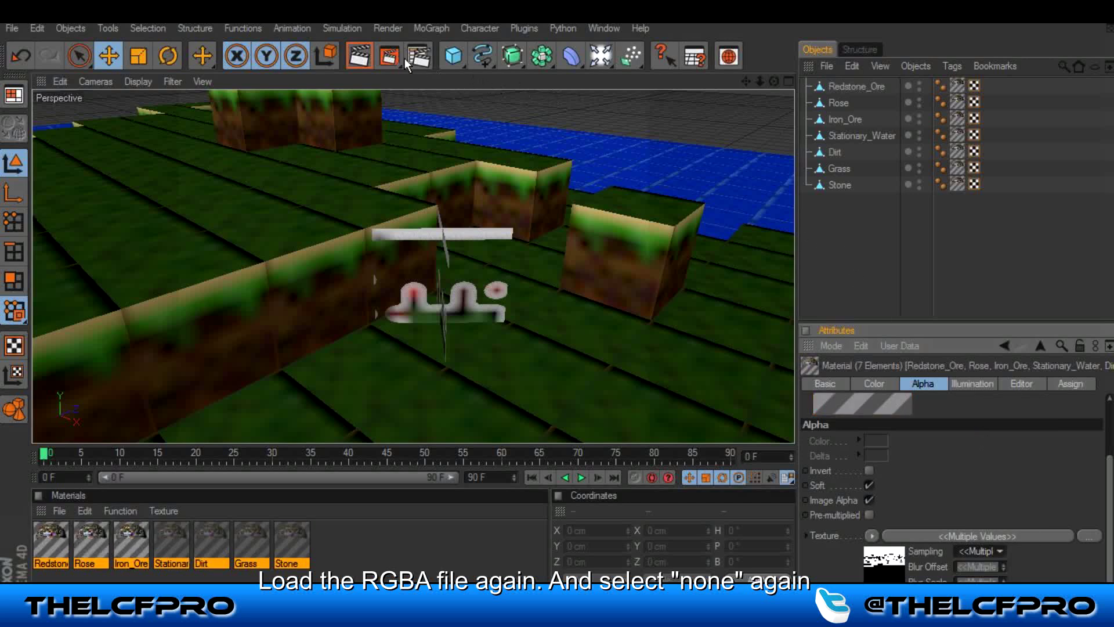
click(360, 57)
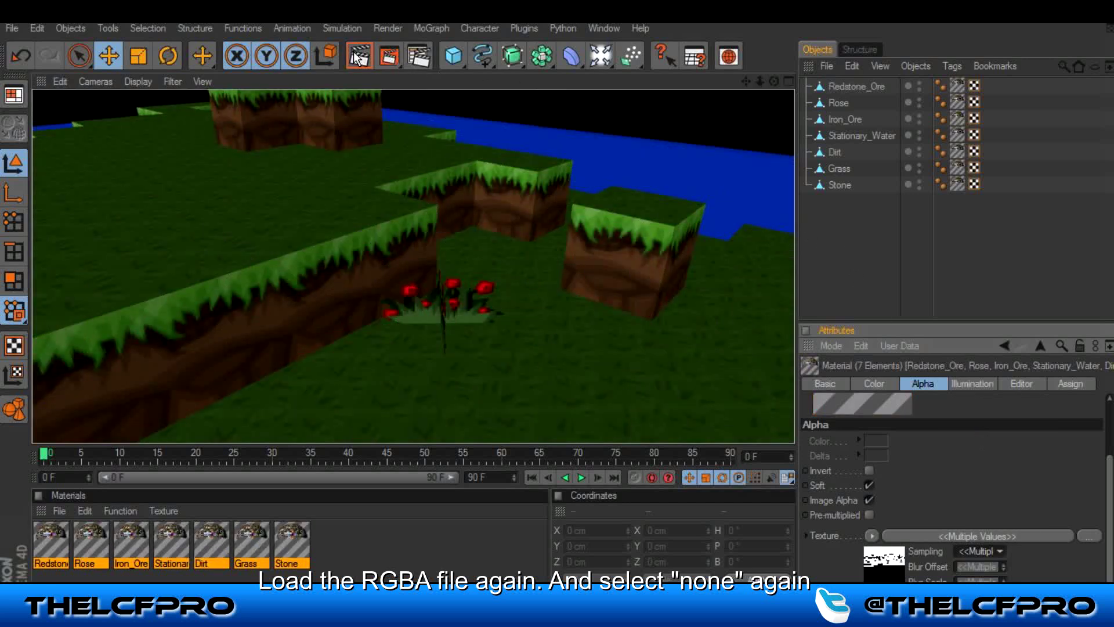
scroll(675, 320, down, 10)
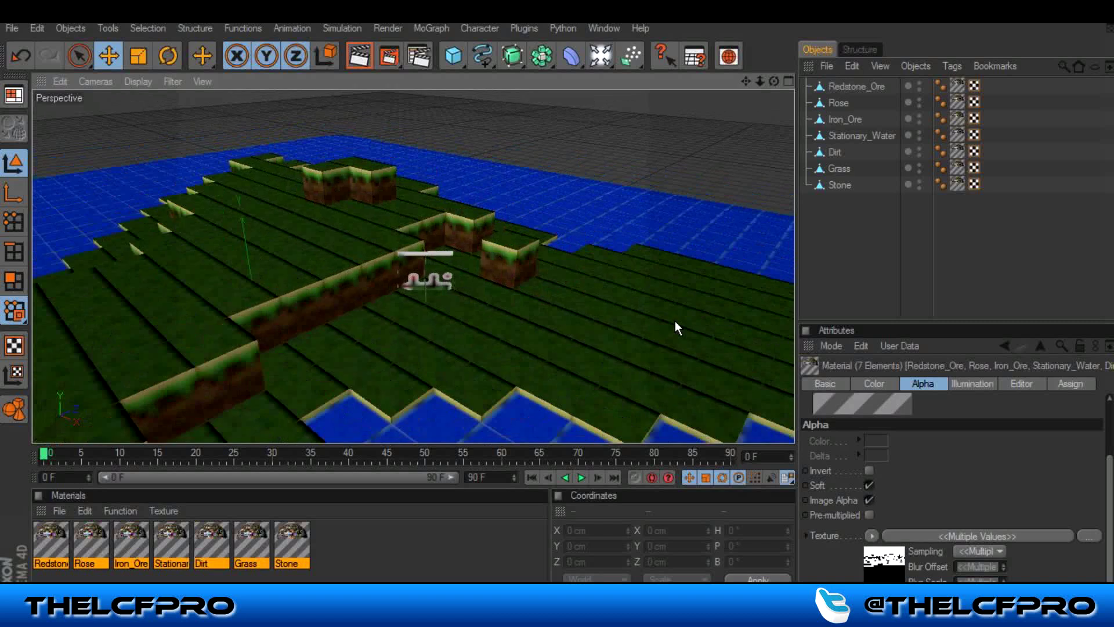
mouse_move(758, 82)
mouse_down()
mouse_move(560, 303)
mouse_move(750, 78)
mouse_up()
scroll(363, 329, up, 2)
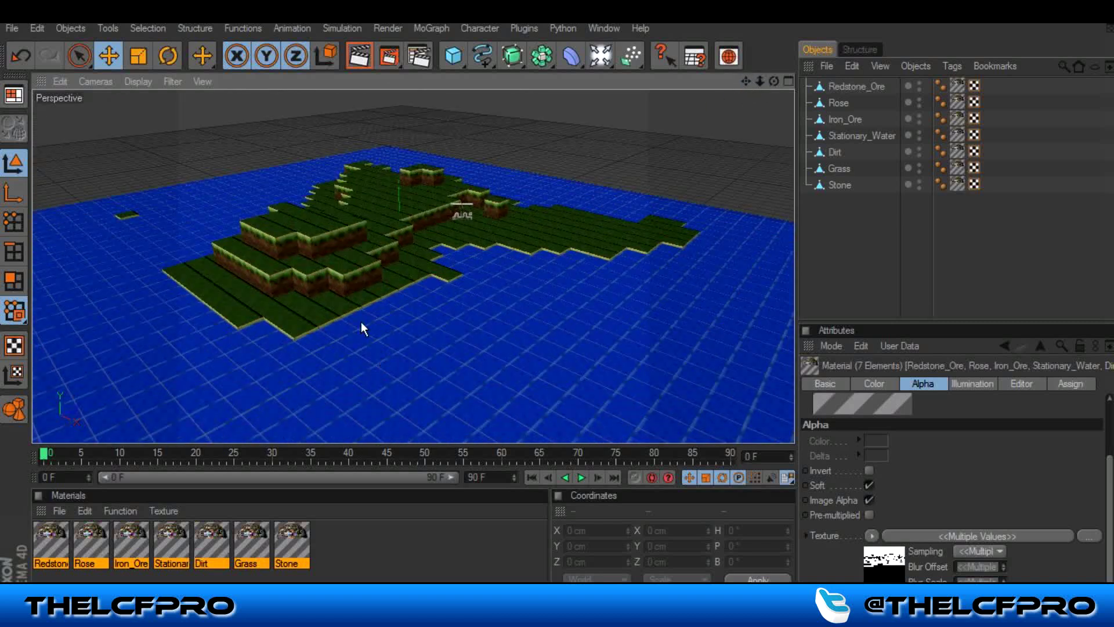
click(364, 59)
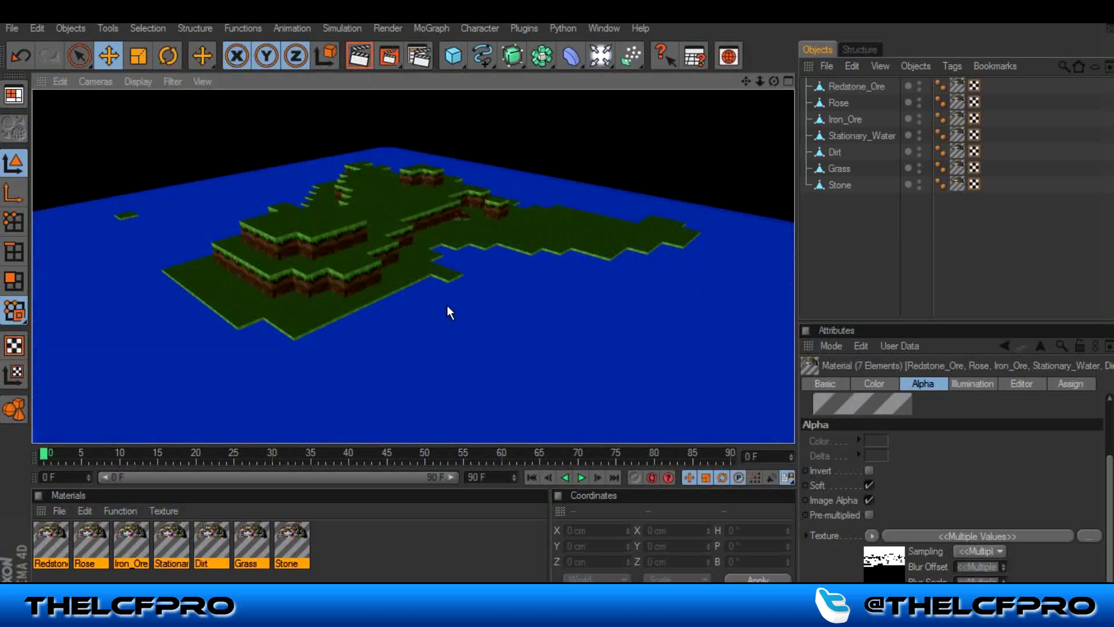
scroll(435, 343, down, 3)
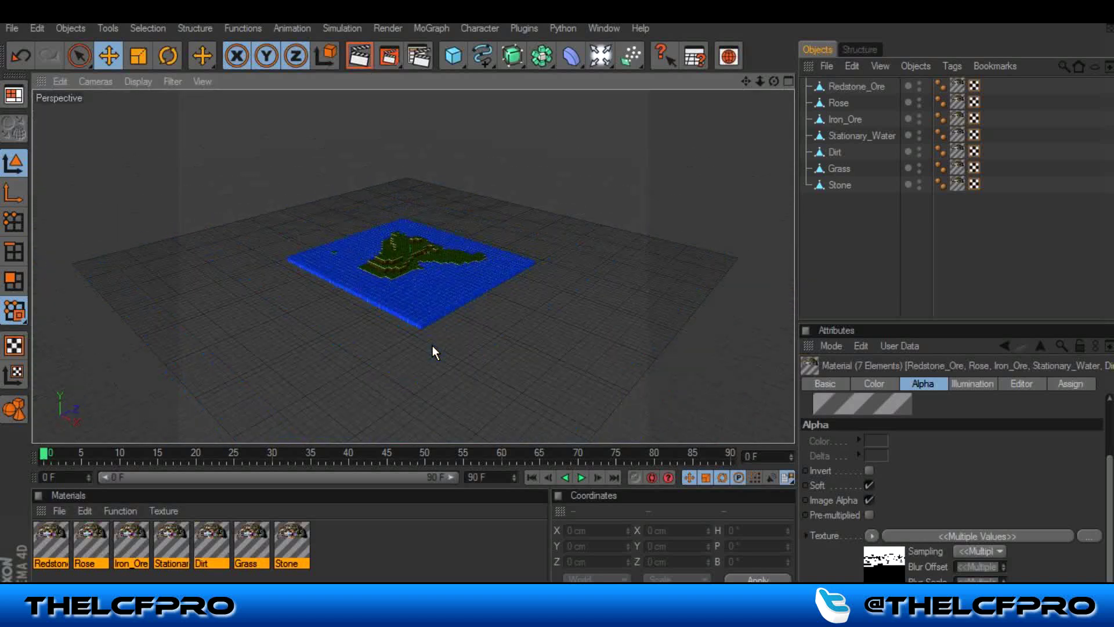
scroll(433, 346, up, 6)
scroll(433, 346, down, 5)
scroll(435, 343, up, 3)
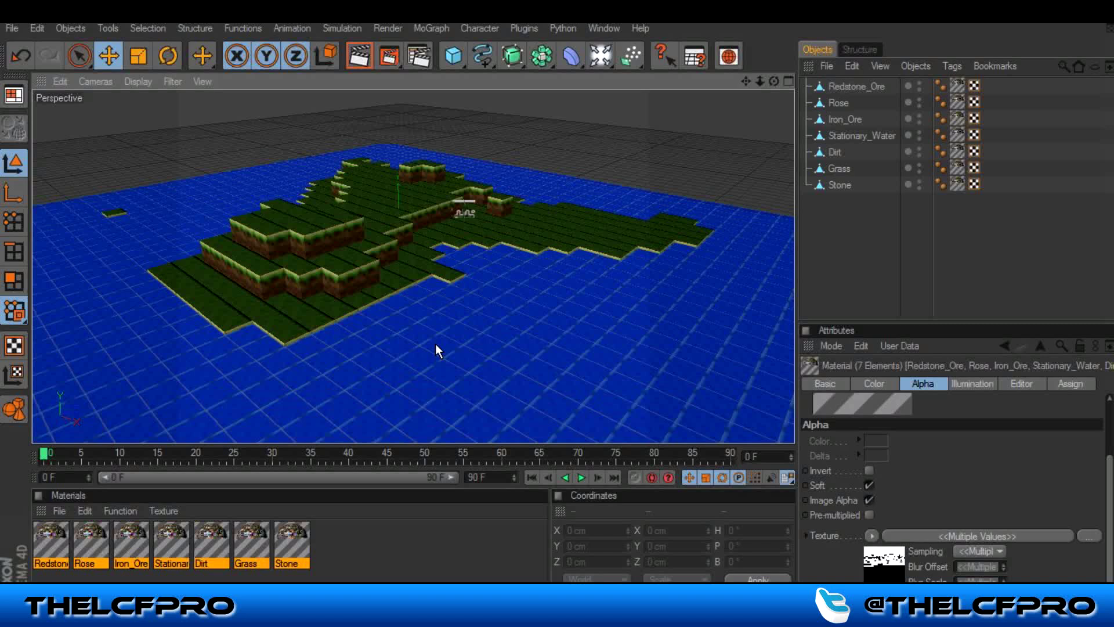
drag(748, 82, 572, 319)
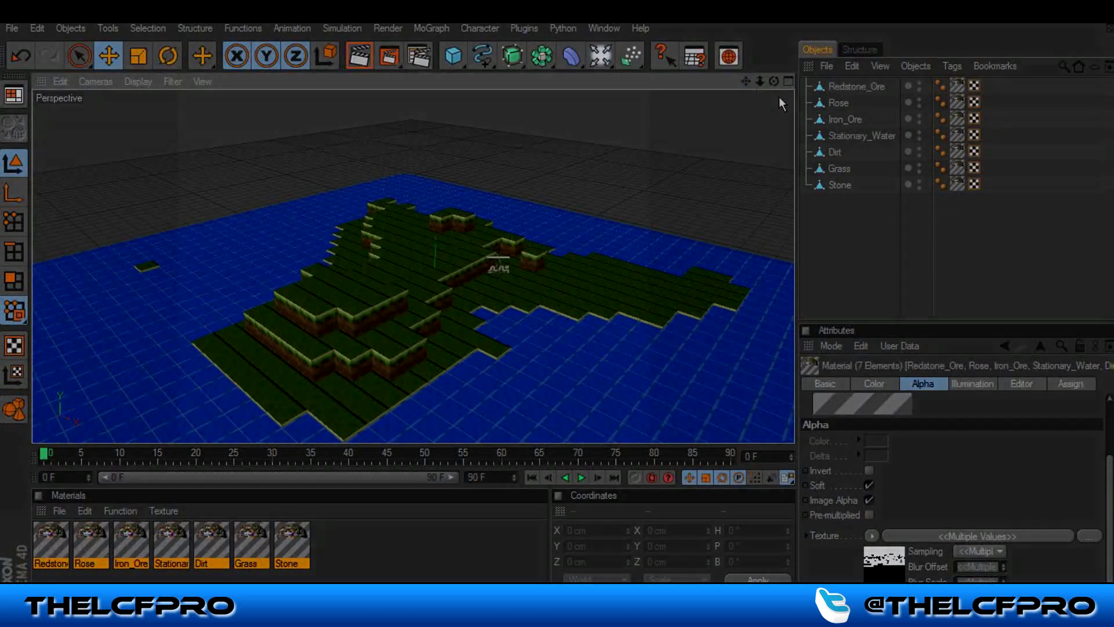